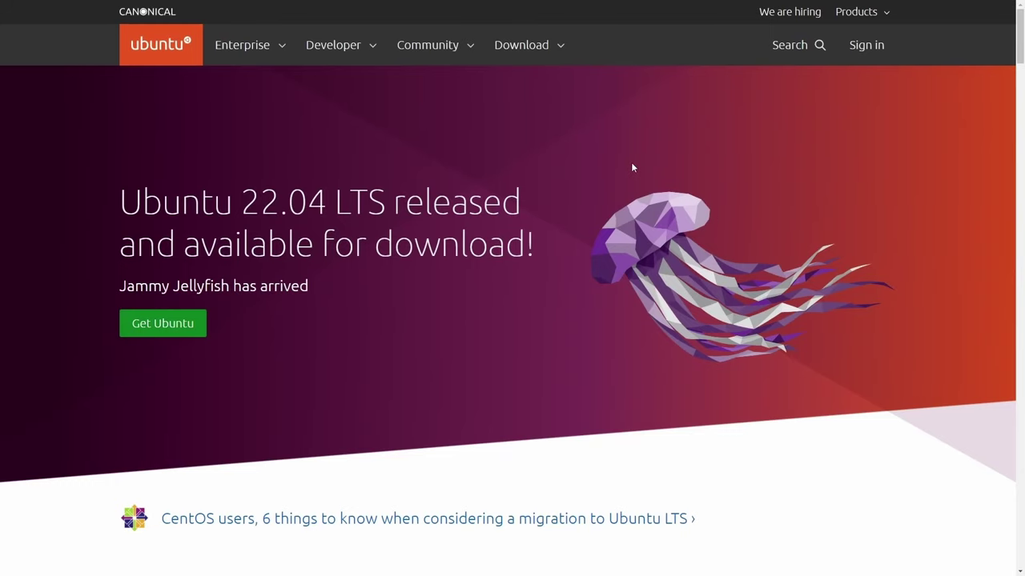
Go to the Ubuntu Desktop download page on ubuntu.com and locate the 22.04 LTS release
{"action": "left_click", "coordinate": [561, 49]}
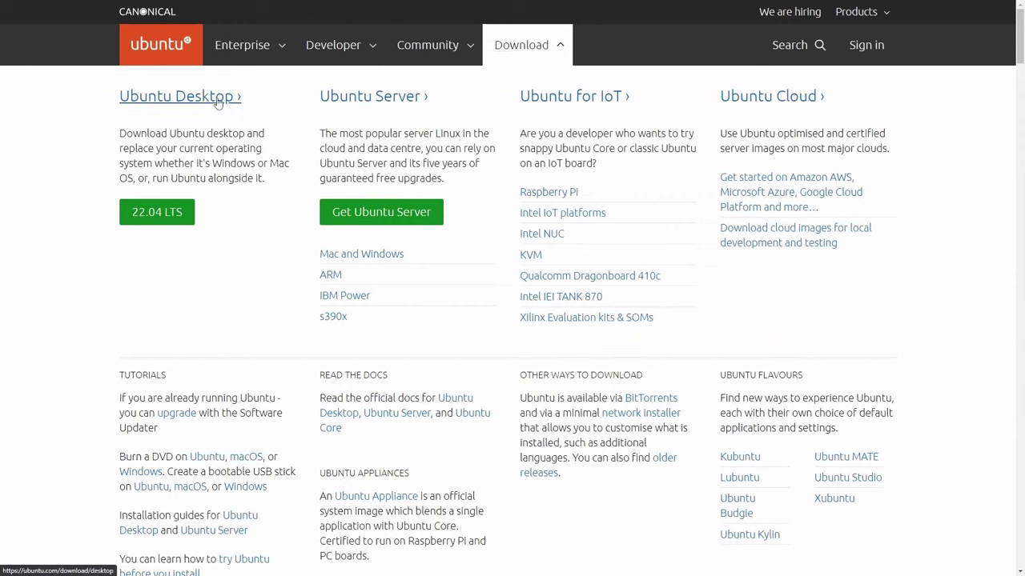
{"action": "left_click", "coordinate": [218, 102]}
{"action": "scroll", "coordinate": [487, 201], "scroll_direction": "down", "scroll_amount": 3}
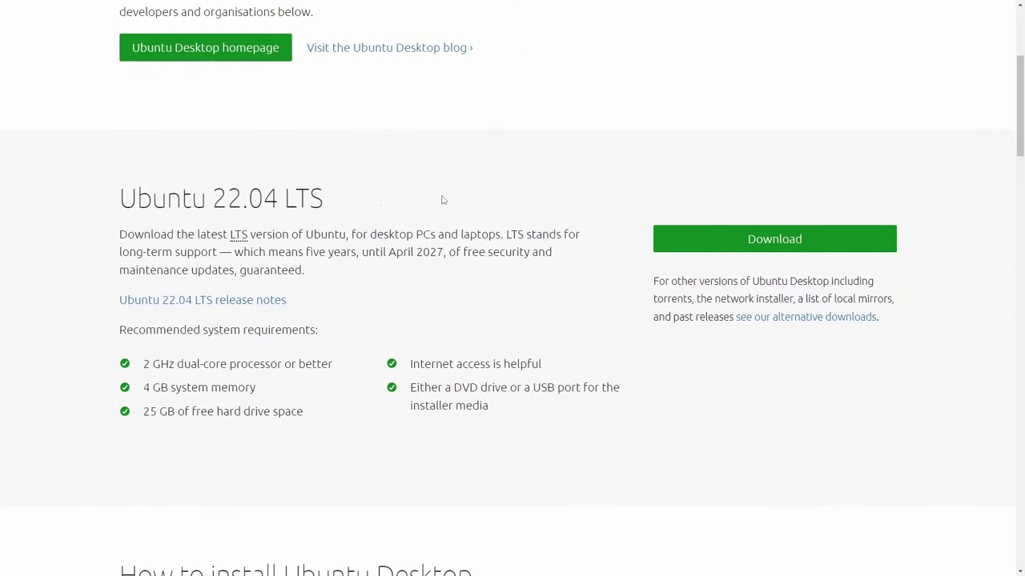
{"action": "left_click_drag", "start_coordinate": [112, 202], "coordinate": [348, 207]}
{"action": "left_click", "coordinate": [349, 207]}
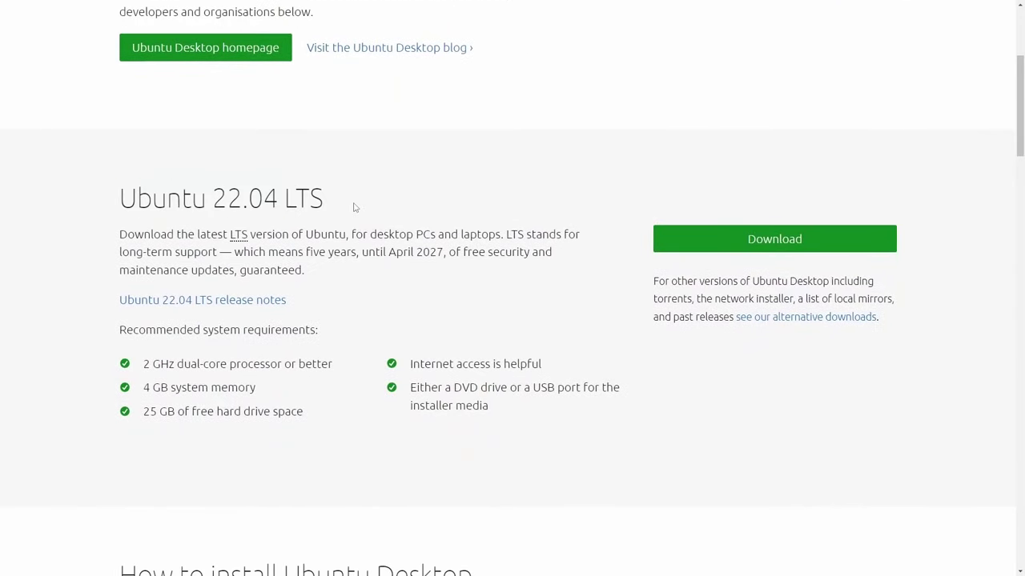
Download the Ubuntu 22.04 LTS desktop image, saving it into the Downloads folder
{"action": "left_click", "coordinate": [710, 242]}
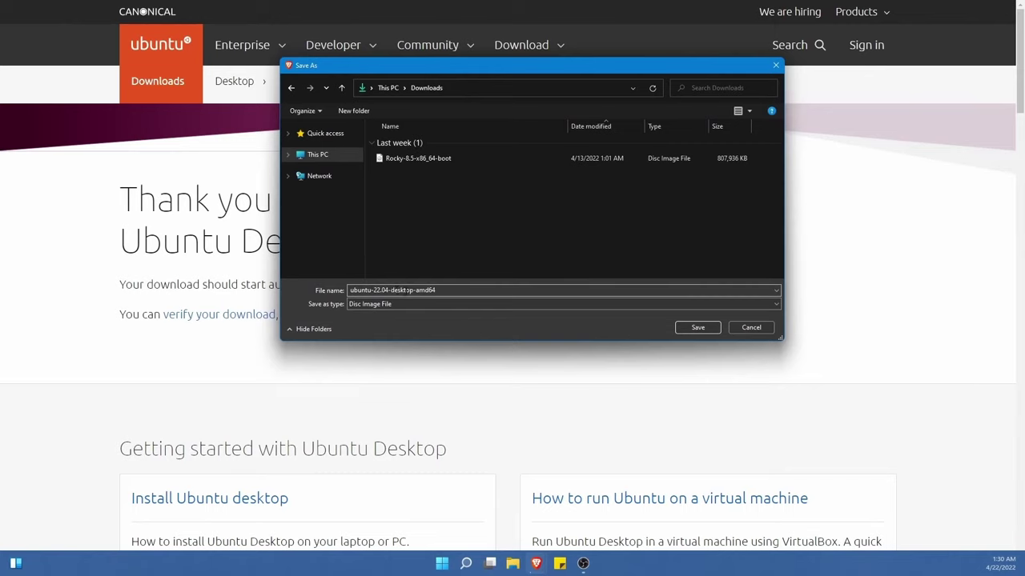
{"action": "left_click", "coordinate": [470, 293]}
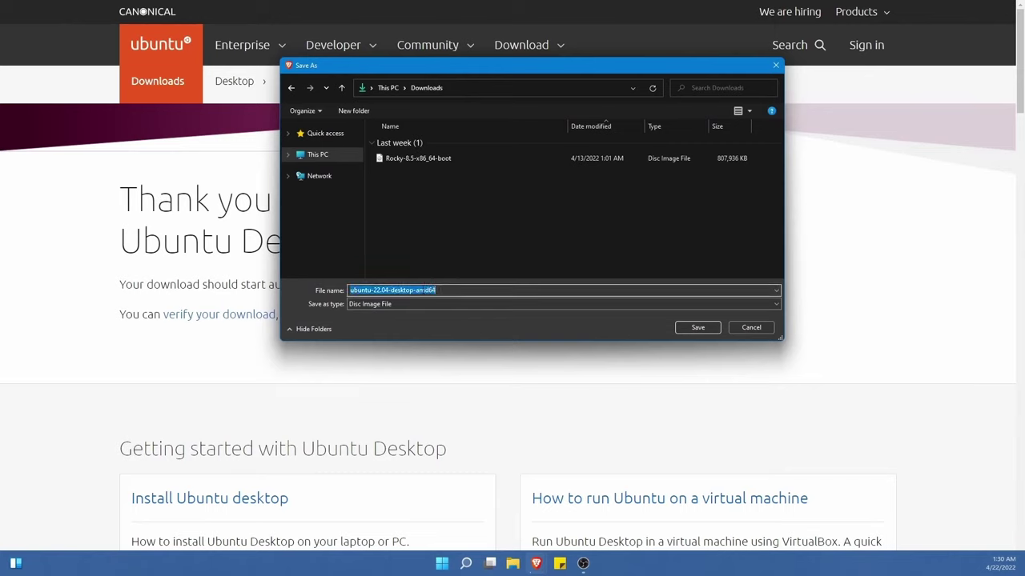
{"action": "left_click", "coordinate": [472, 293]}
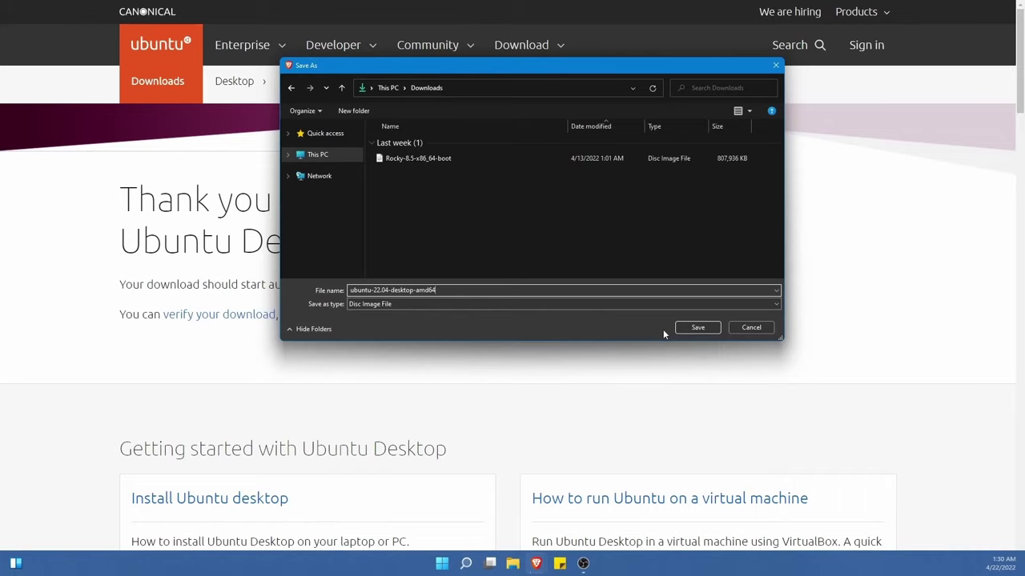
{"action": "left_click", "coordinate": [696, 328]}
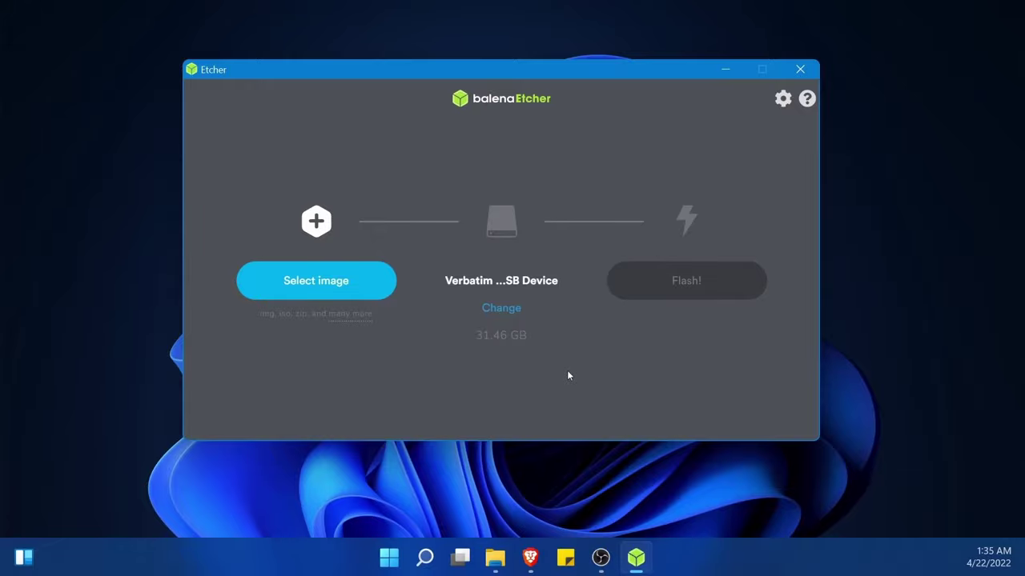
Pick ubuntu-22.04-desktop-amd64 from Downloads as the image to flash
{"action": "left_click", "coordinate": [341, 285]}
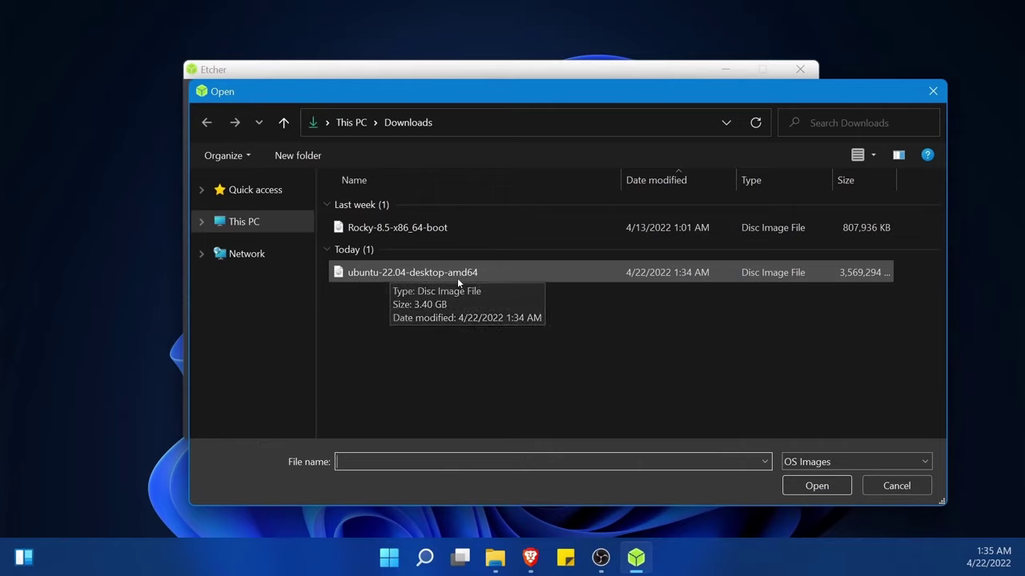
{"action": "left_click", "coordinate": [479, 275]}
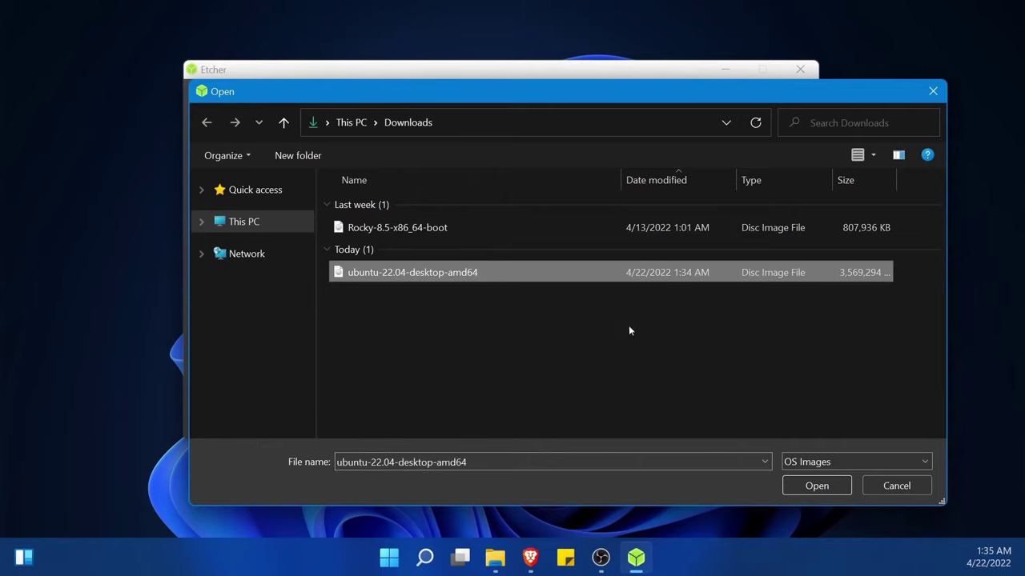
Accept the Ubuntu image and confirm the 31.46 GB Verbatim USB as the target drive
{"action": "left_click", "coordinate": [808, 487]}
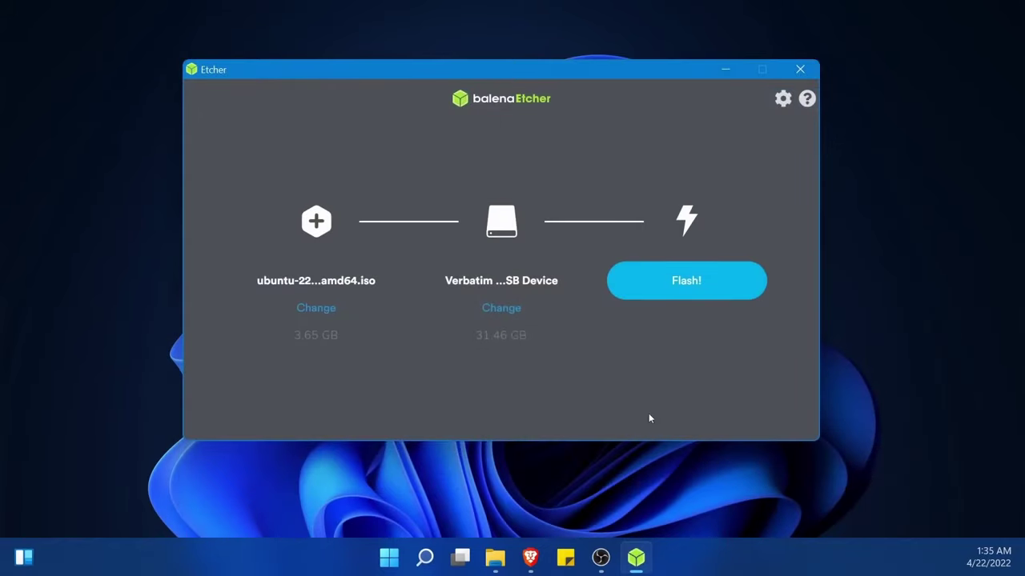
{"action": "left_click", "coordinate": [504, 311]}
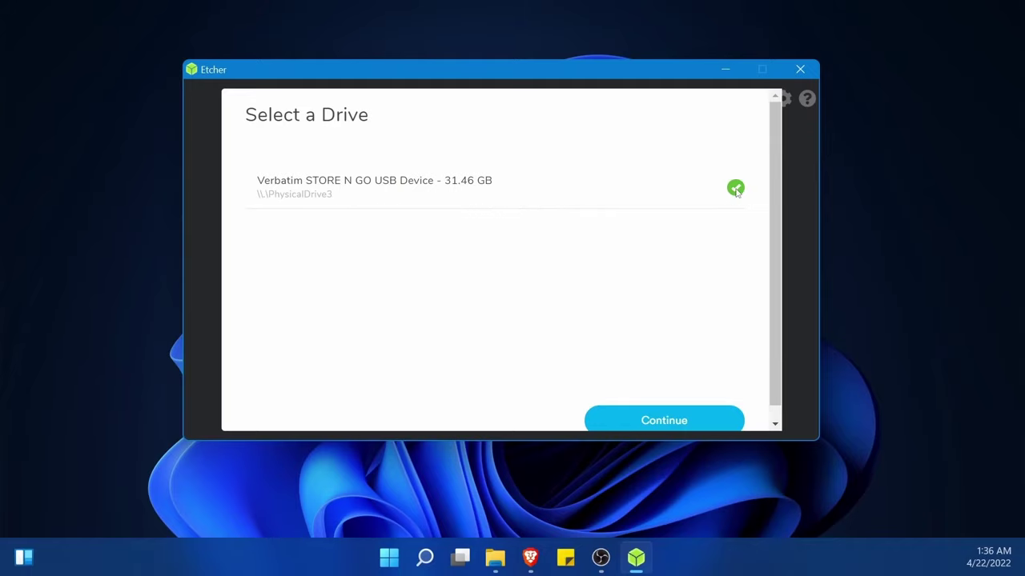
{"action": "left_click", "coordinate": [657, 419]}
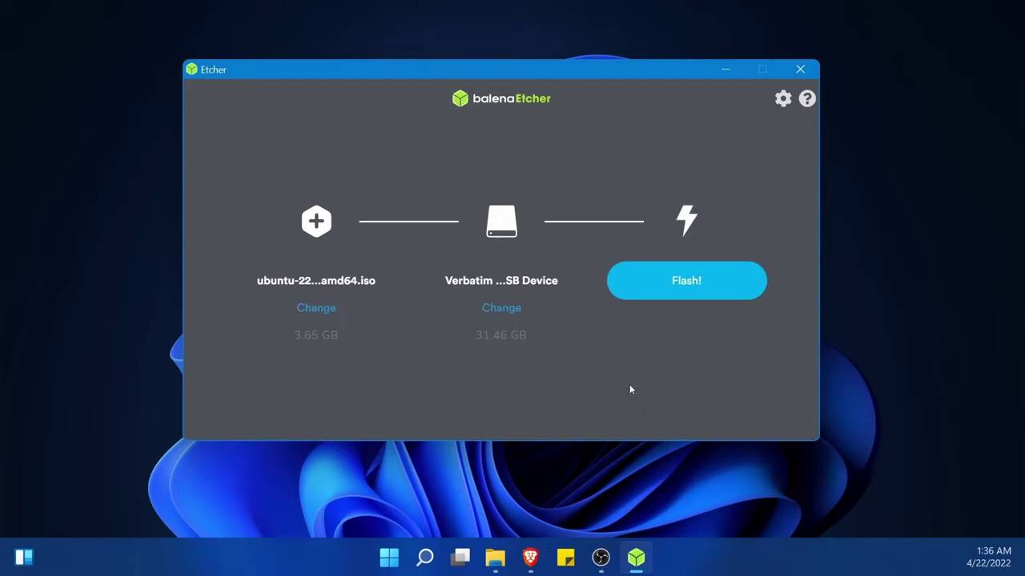
Flash the Ubuntu image onto the Verbatim USB, approving the User Account Control prompt
{"action": "left_click", "coordinate": [679, 293]}
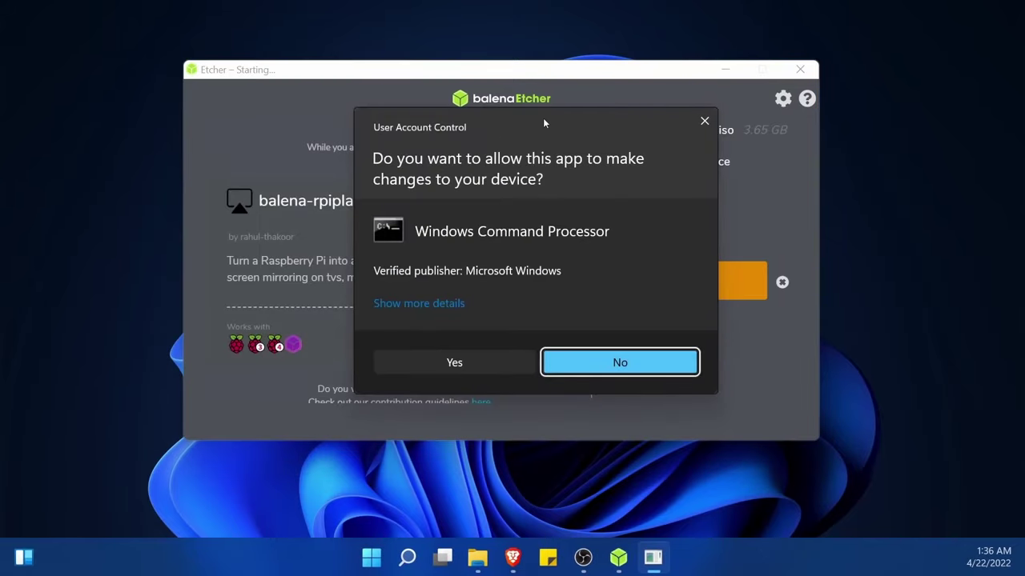
{"action": "left_click", "coordinate": [458, 364]}
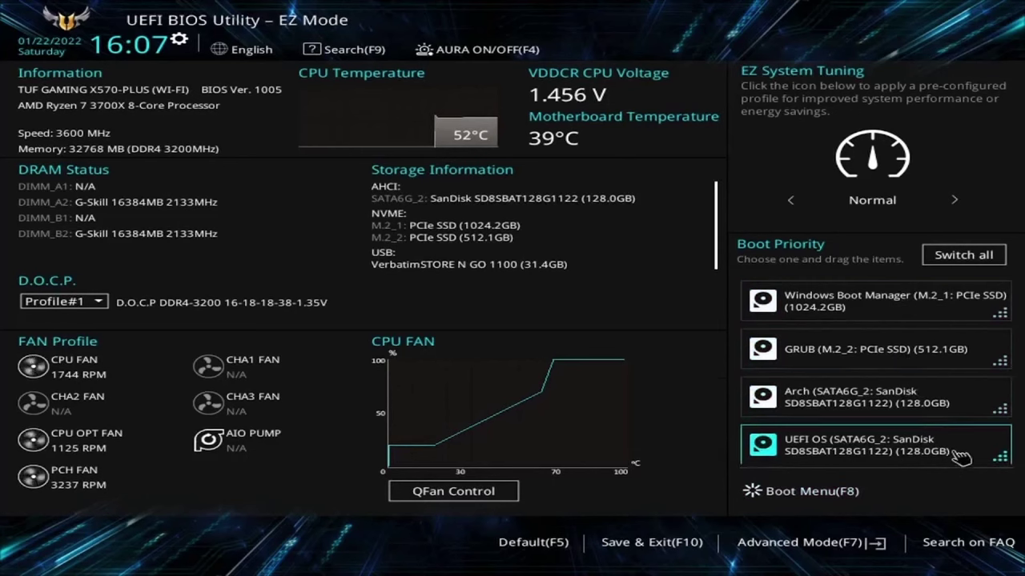
Switch the ASUS firmware from EZ Mode to Advanced Mode with F7
{"action": "key", "text": "Tab"}
{"action": "key", "text": "Tab"}
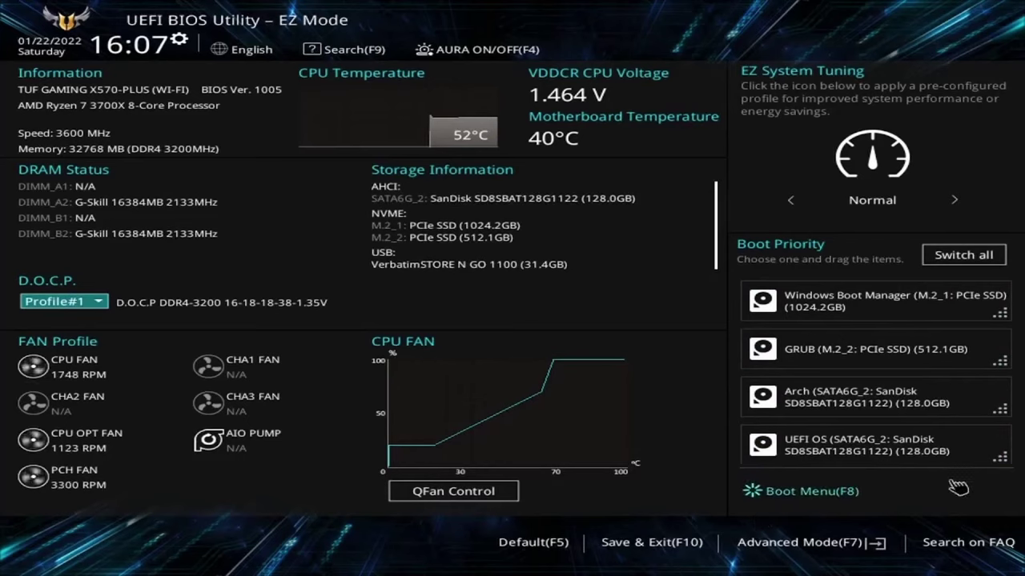
{"action": "key", "text": "F7"}
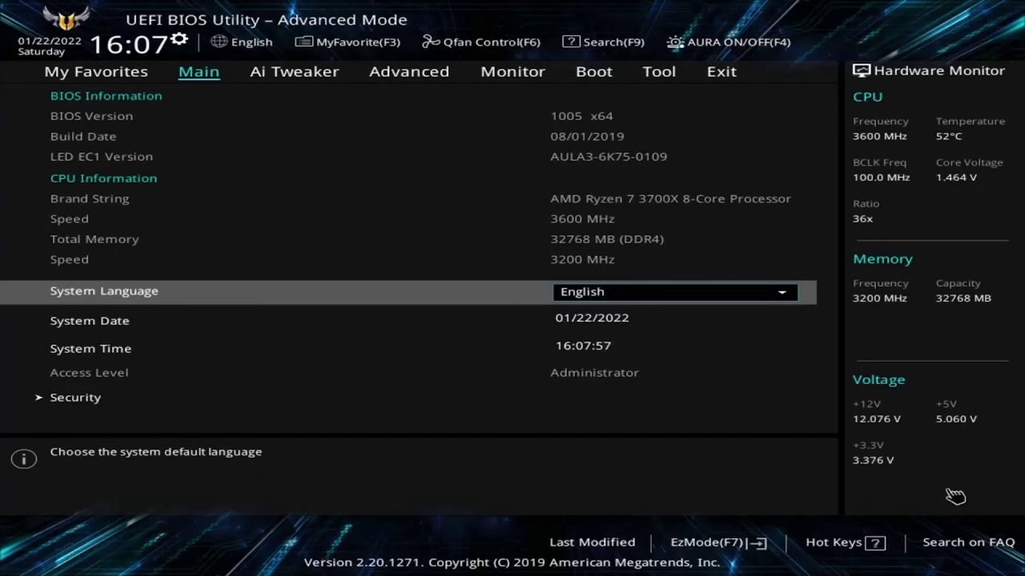
Move to the Boot tab and highlight Boot Option #1 in the priority list
{"action": "key", "text": "Right"}
{"action": "key", "text": "Right"}
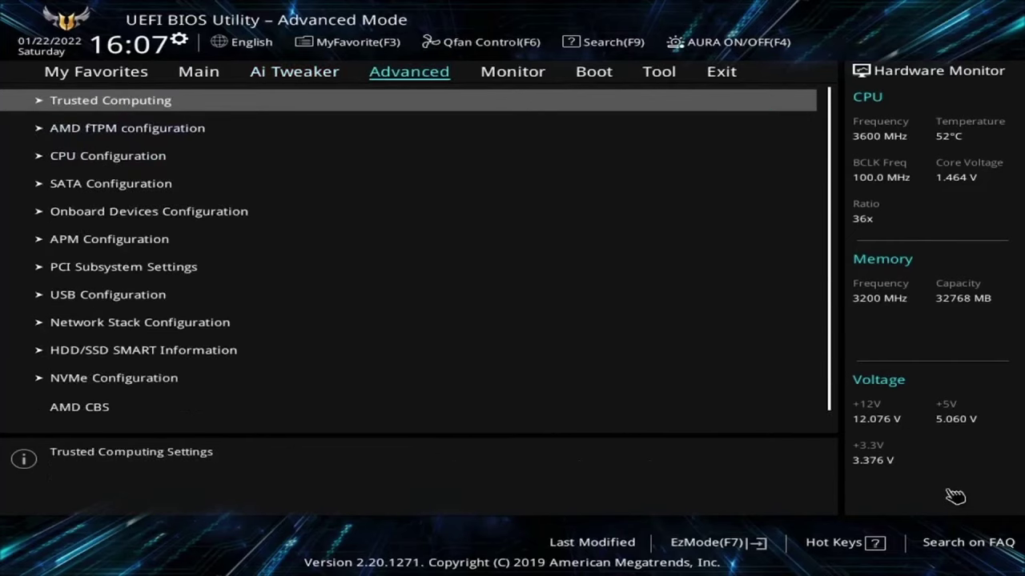
{"action": "key", "text": "Right"}
{"action": "key", "text": "Right"}
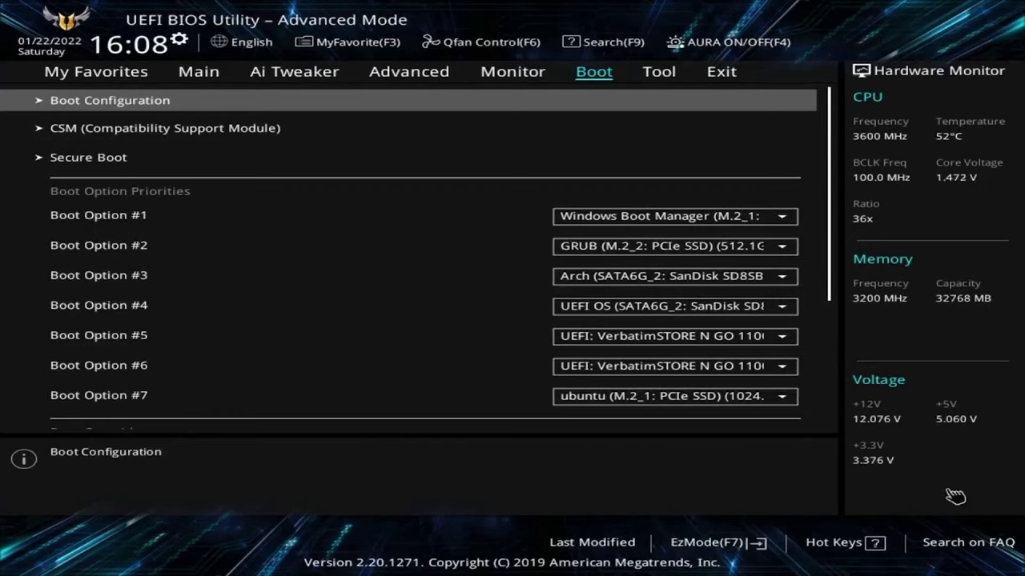
{"action": "key", "text": "Down"}
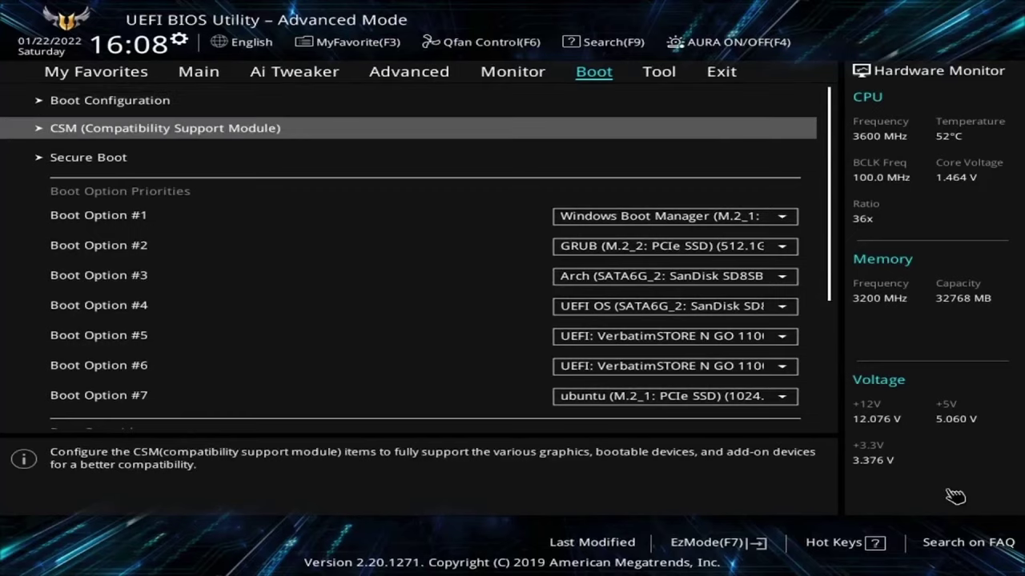
{"action": "key", "text": "Down"}
{"action": "key", "text": "Down"}
{"action": "key", "text": "Down"}
{"action": "key", "text": "Up"}
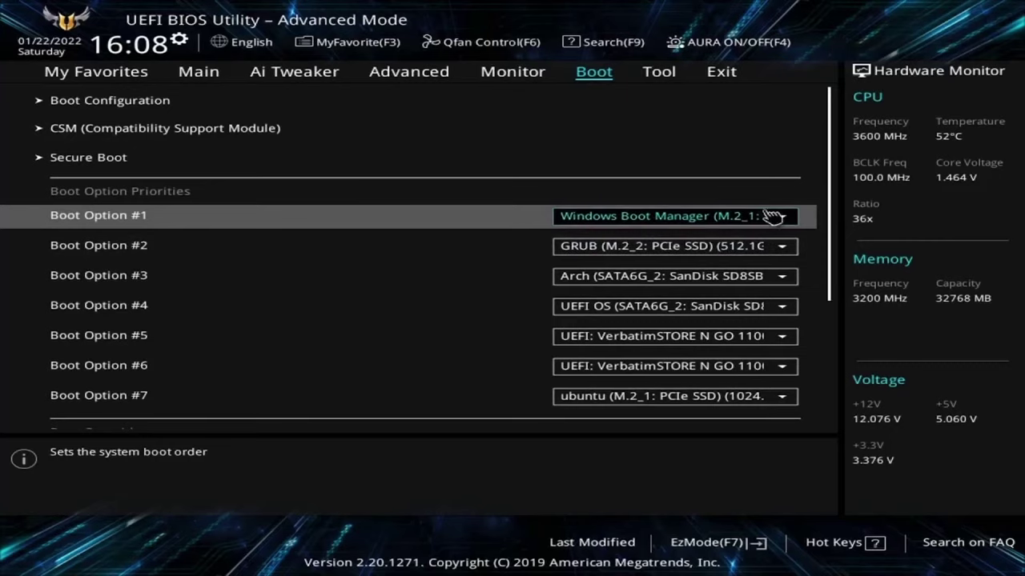
Set Boot Option #1 to UEFI: VerbatimSTORE N GO 1100 (31.4GB)
{"action": "left_click", "coordinate": [789, 224]}
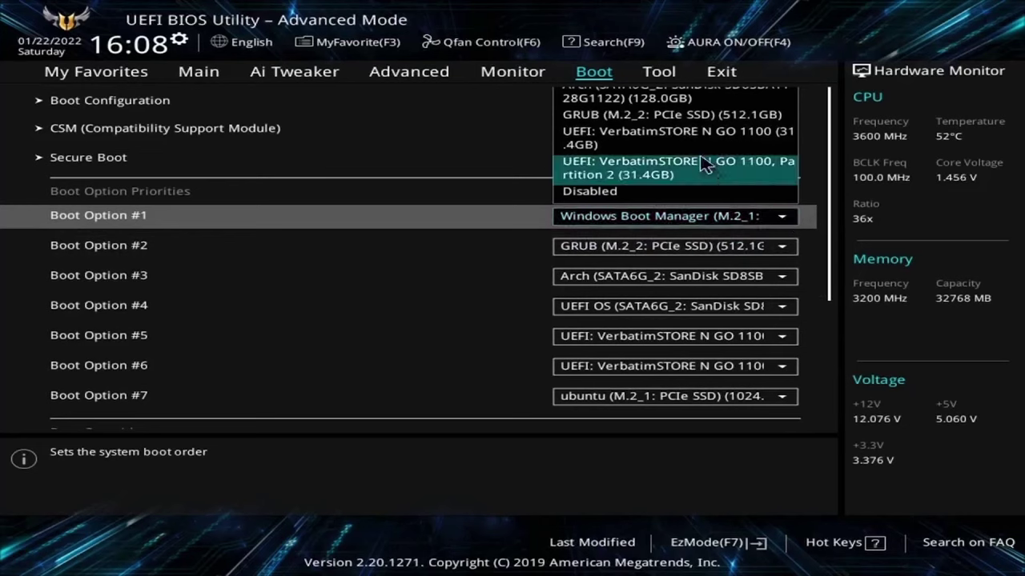
{"action": "key", "text": "Down"}
{"action": "key", "text": "Down"}
{"action": "key", "text": "Down"}
{"action": "key", "text": "Down"}
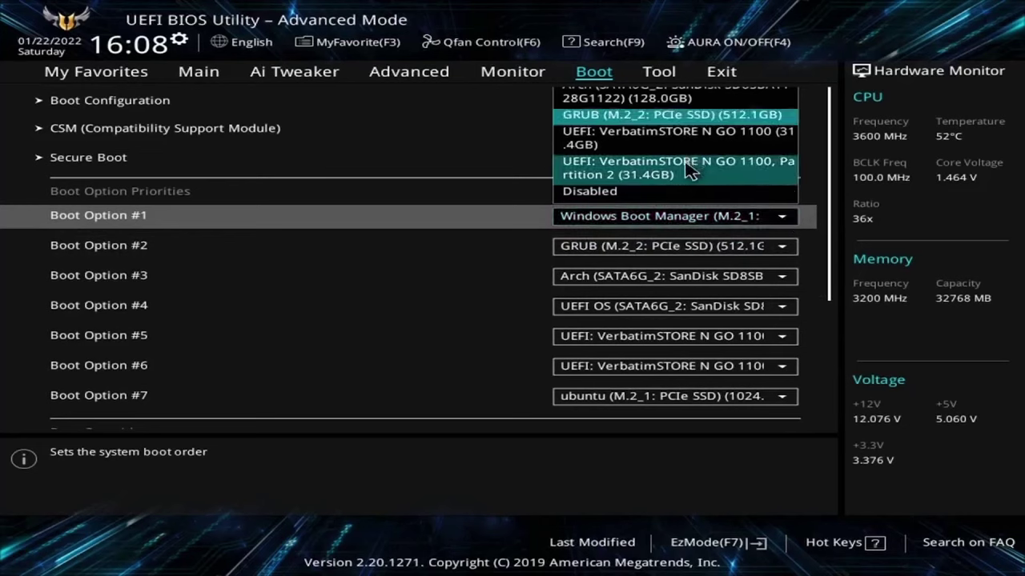
{"action": "key", "text": "Up"}
{"action": "key", "text": "Up"}
{"action": "key", "text": "Up"}
{"action": "key", "text": "Up"}
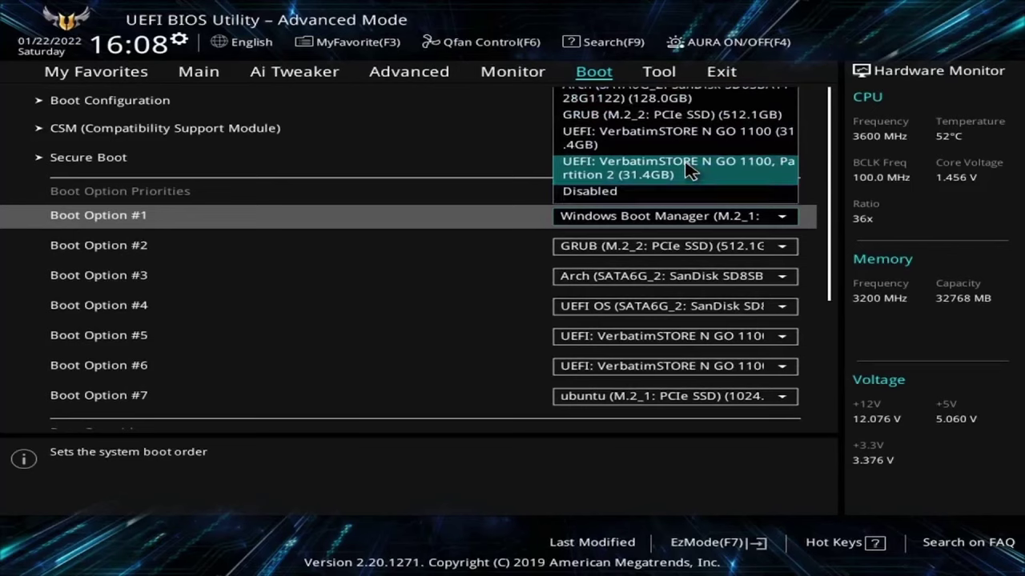
{"action": "key", "text": "Down"}
{"action": "key", "text": "Down"}
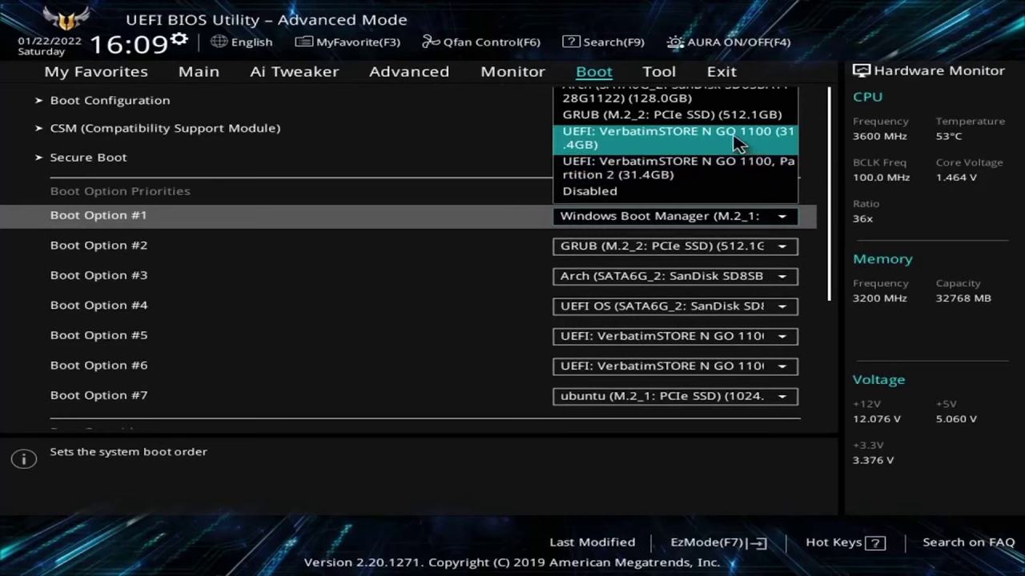
{"action": "left_click", "coordinate": [737, 144]}
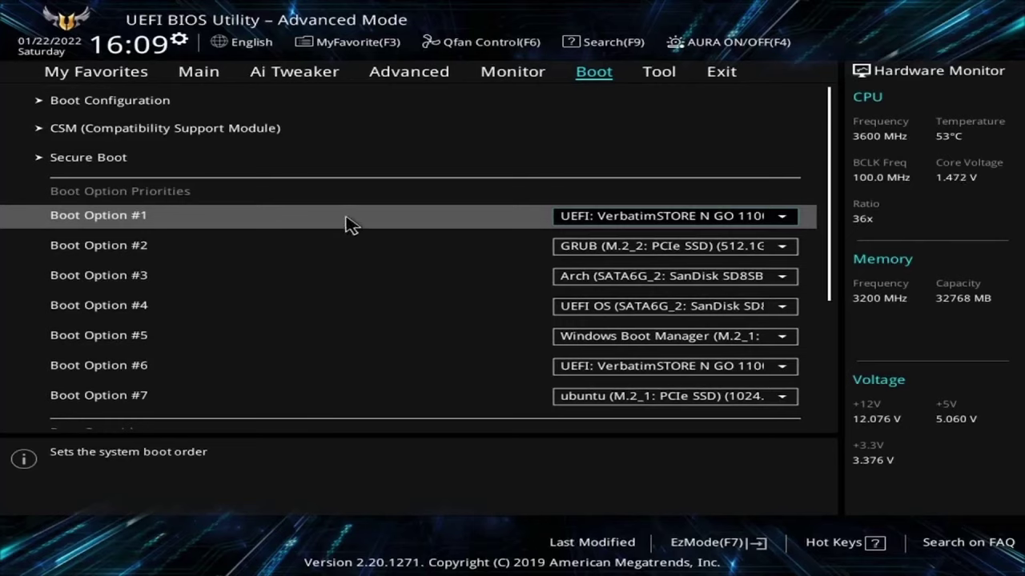
Open the Secure Boot settings to review them
{"action": "left_click", "coordinate": [156, 161]}
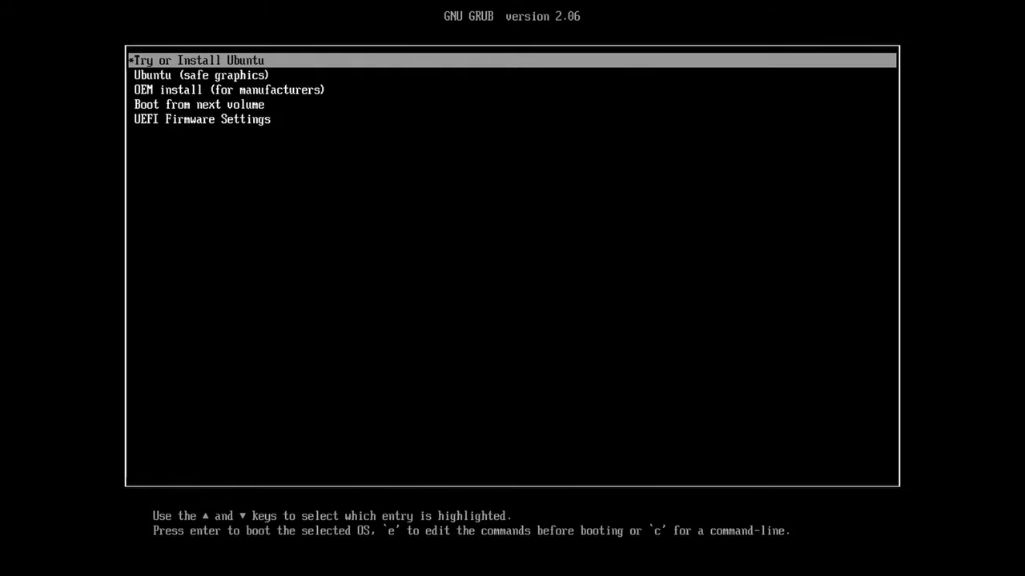
Highlight the Try or Install Ubuntu entry in the GRUB menu
{"action": "key", "text": "Down"}
{"action": "key", "text": "Up"}
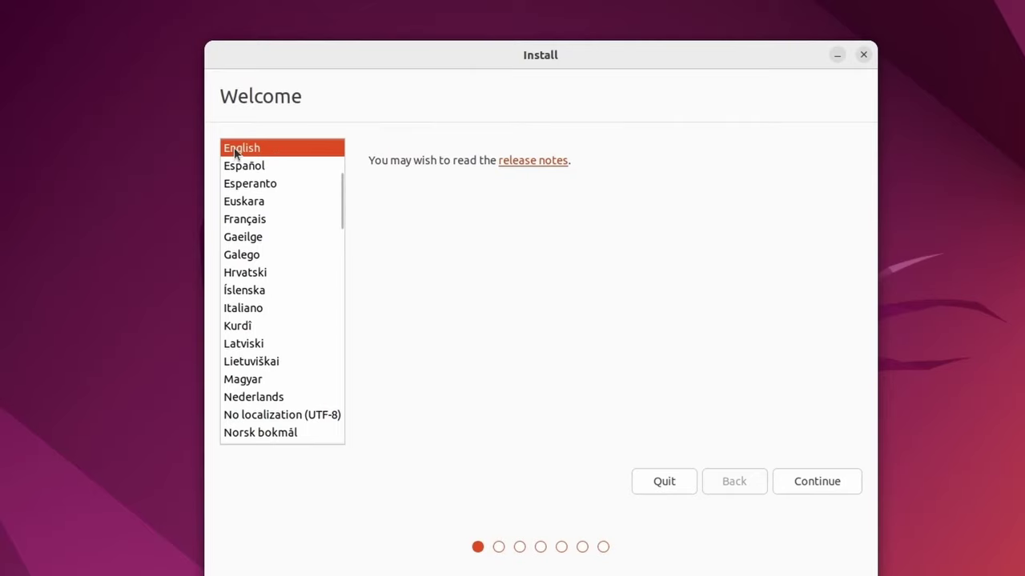
Keep English, then type qwerty in the test field to check the English (US) layout
{"action": "left_click", "coordinate": [812, 480]}
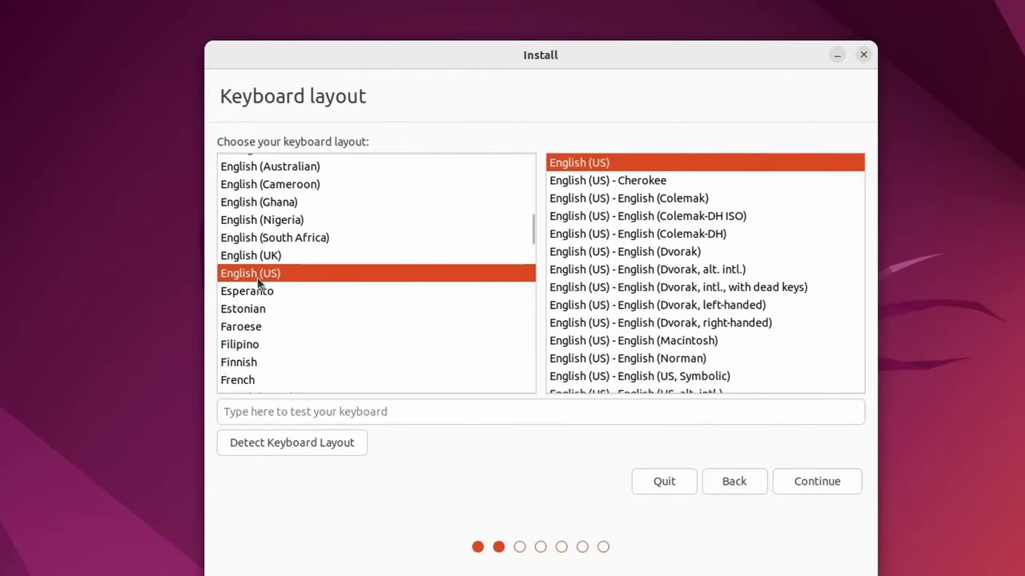
{"action": "left_click", "coordinate": [394, 410]}
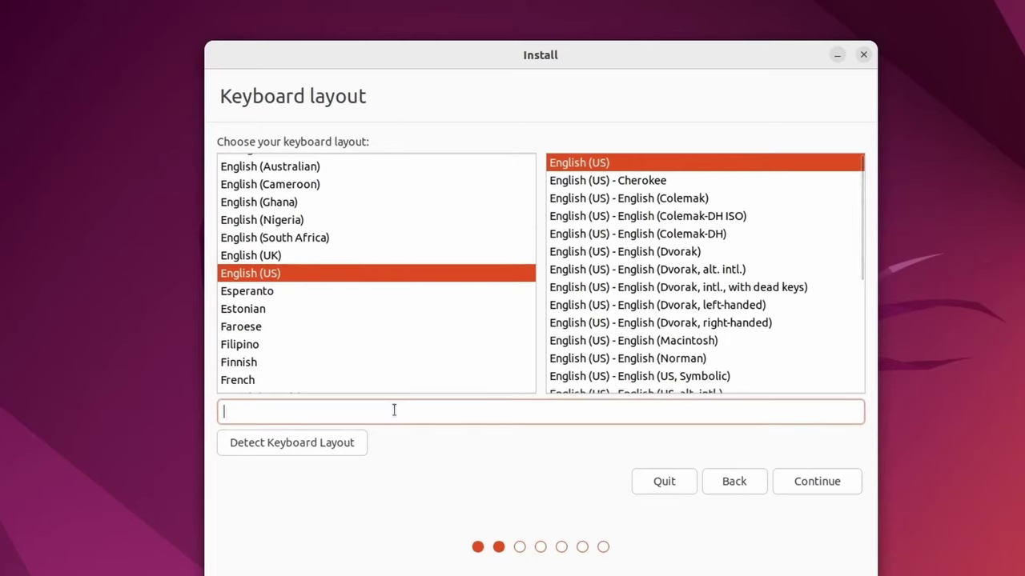
{"action": "type", "text": "qwerty"}
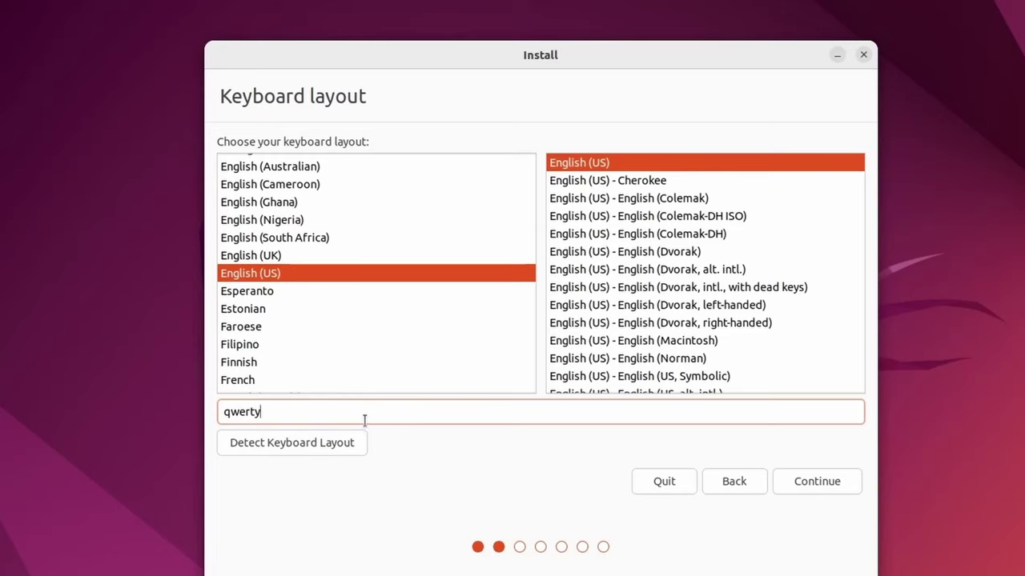
Accept the English (US) keyboard layout and keep Normal installation with updates downloaded
{"action": "left_click", "coordinate": [807, 484]}
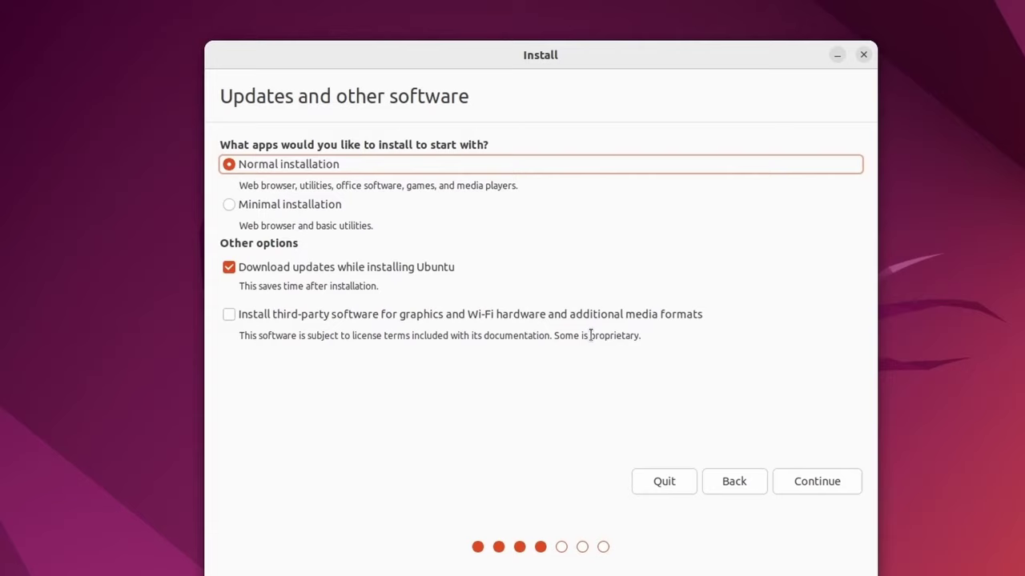
{"action": "left_click_drag", "start_coordinate": [590, 336], "coordinate": [639, 340]}
{"action": "left_click", "coordinate": [822, 482]}
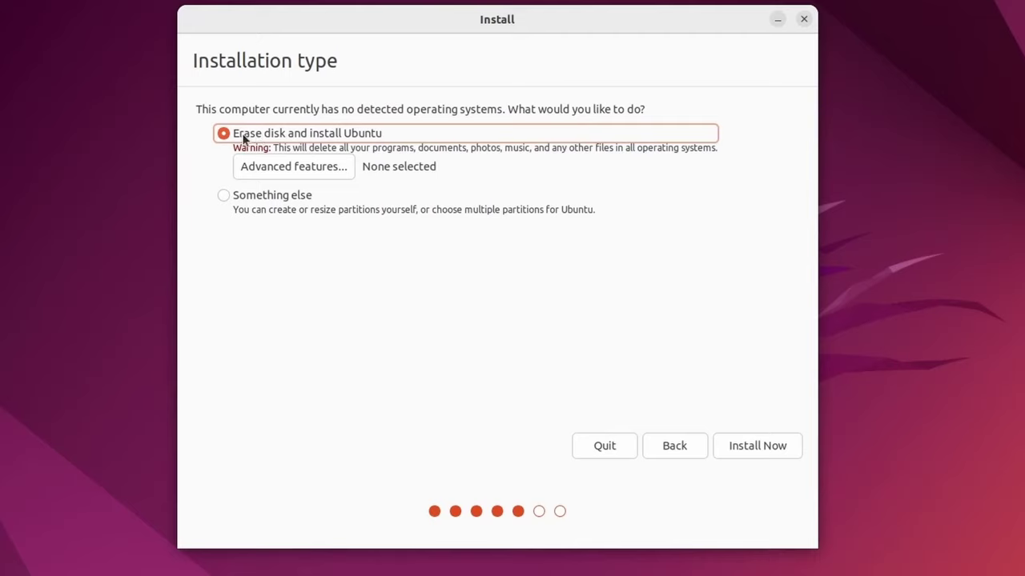
Switch the installation type from 'Erase disk and install Ubuntu' to 'Something else'
{"action": "triple_click", "coordinate": [486, 153]}
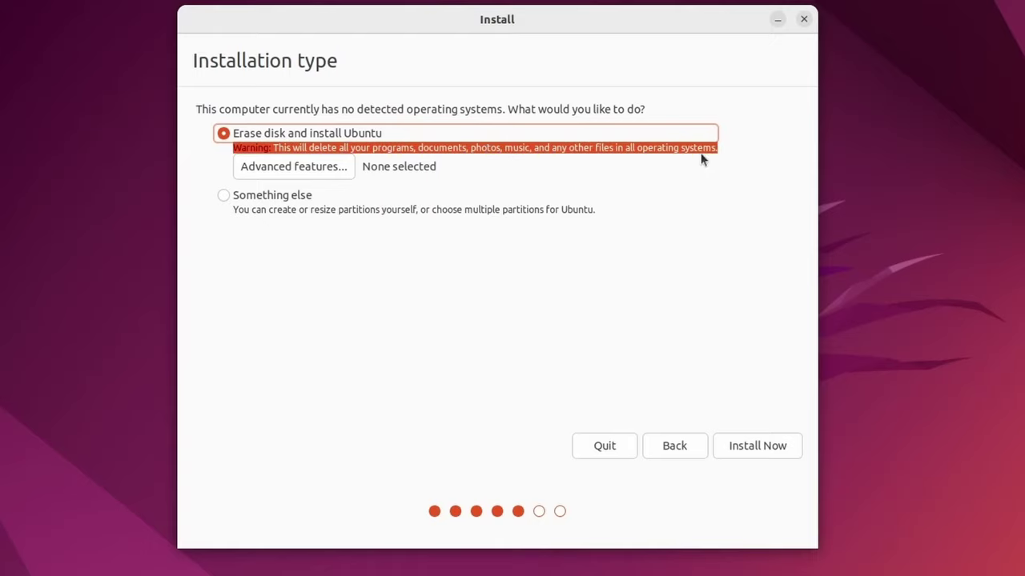
{"action": "left_click", "coordinate": [745, 154]}
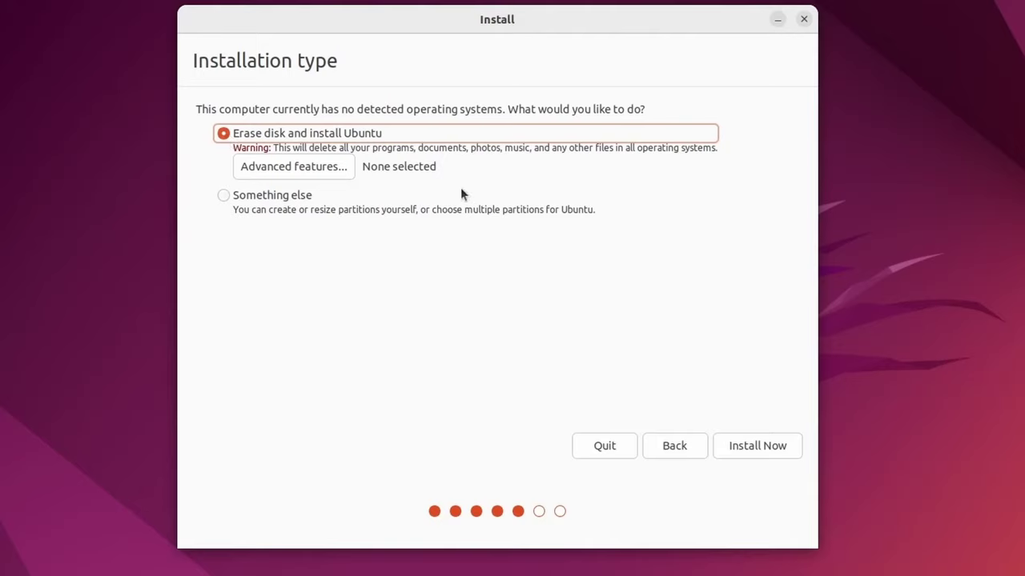
{"action": "left_click", "coordinate": [224, 197]}
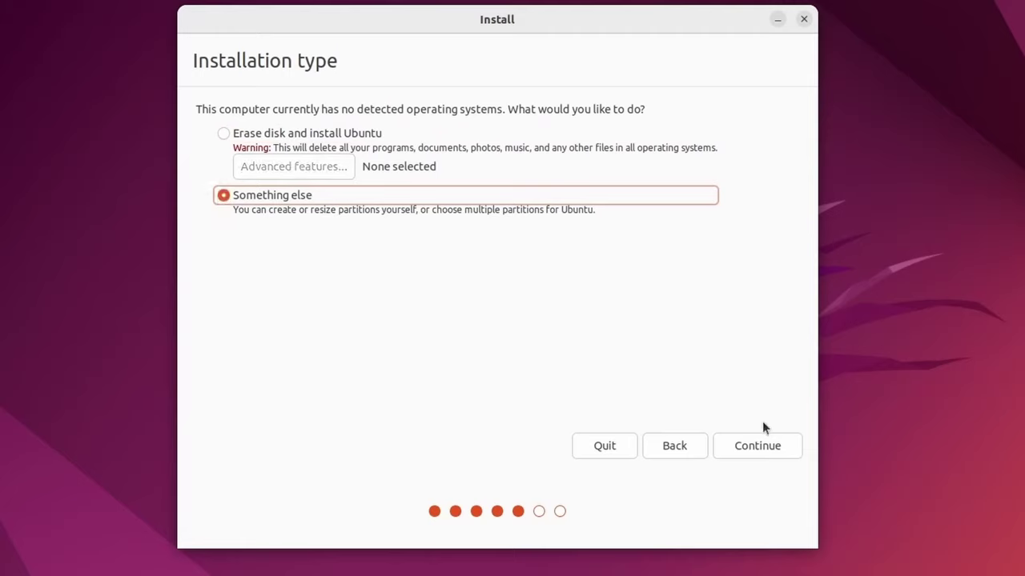
Create a new empty partition table on /dev/sda and select its 171798 MB free space
{"action": "left_click", "coordinate": [757, 446]}
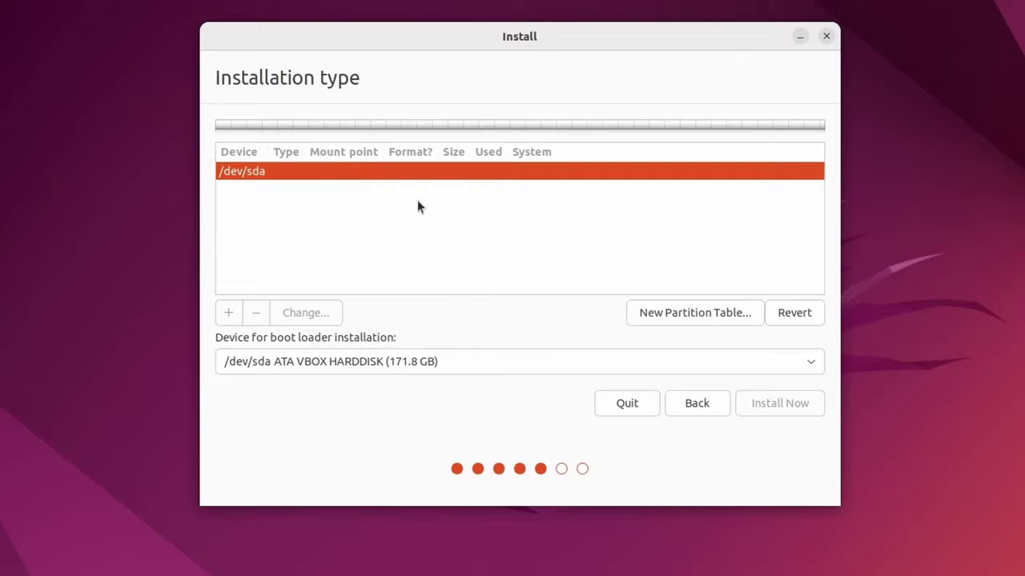
{"action": "left_click", "coordinate": [705, 316]}
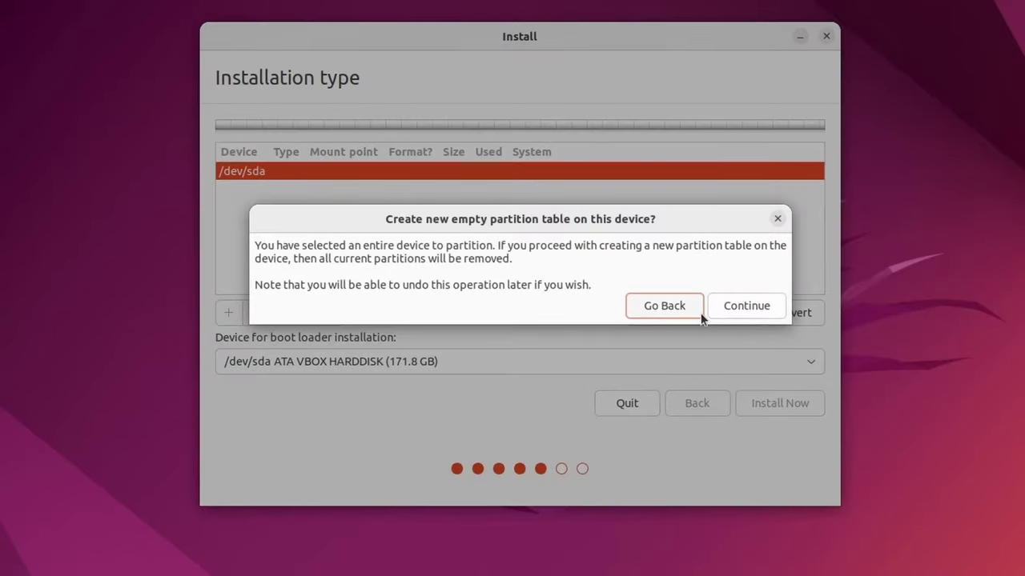
{"action": "left_click", "coordinate": [752, 312]}
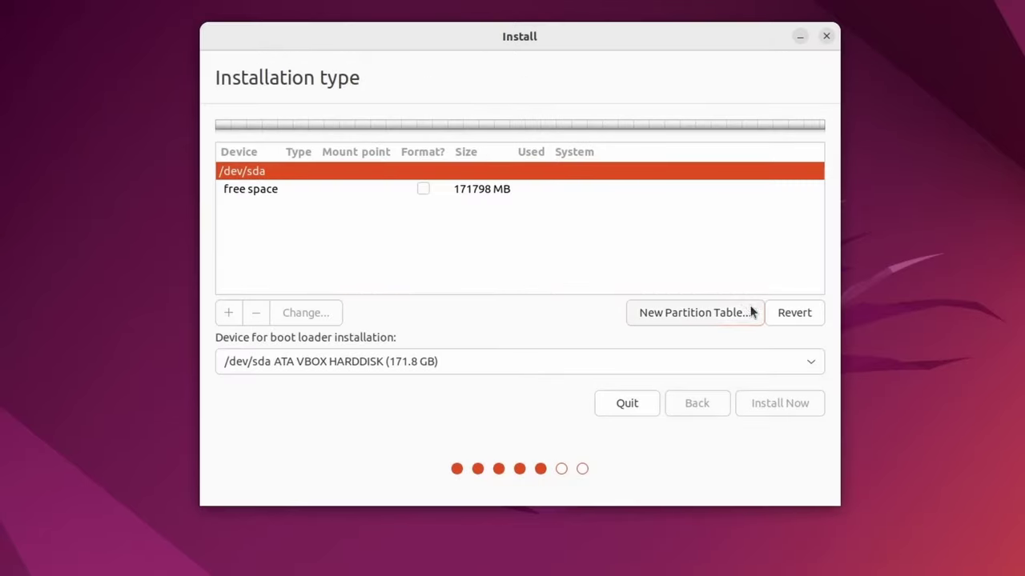
{"action": "left_click", "coordinate": [253, 191]}
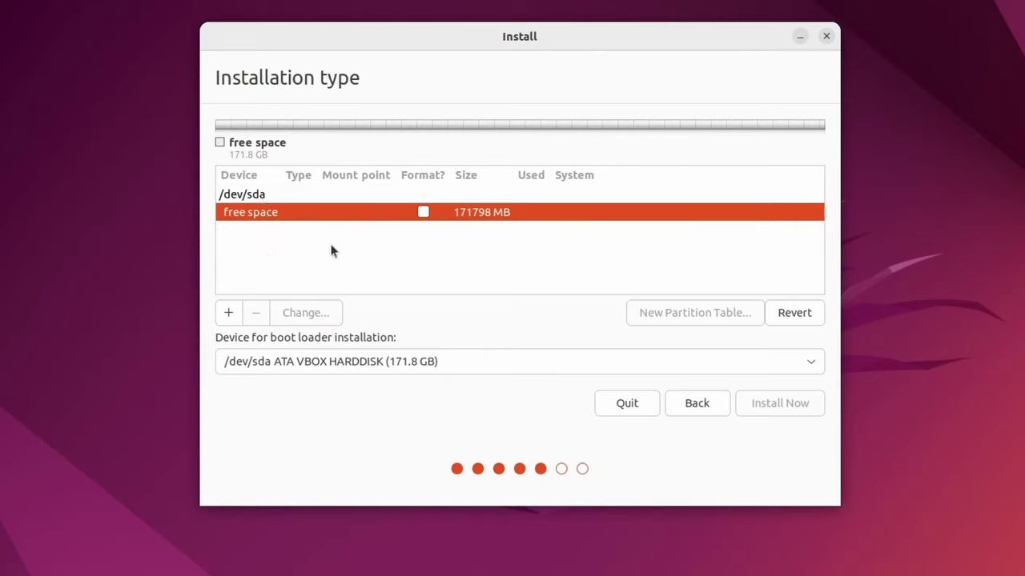
Add a 1024 MB EFI System Partition in the free space on /dev/sda
{"action": "right_click", "coordinate": [478, 217]}
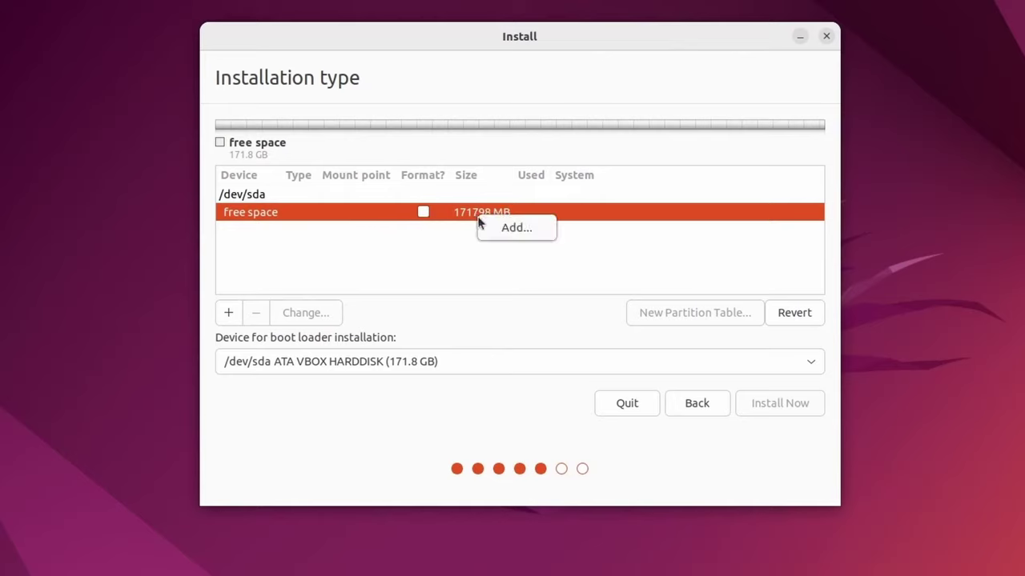
{"action": "left_click", "coordinate": [508, 228]}
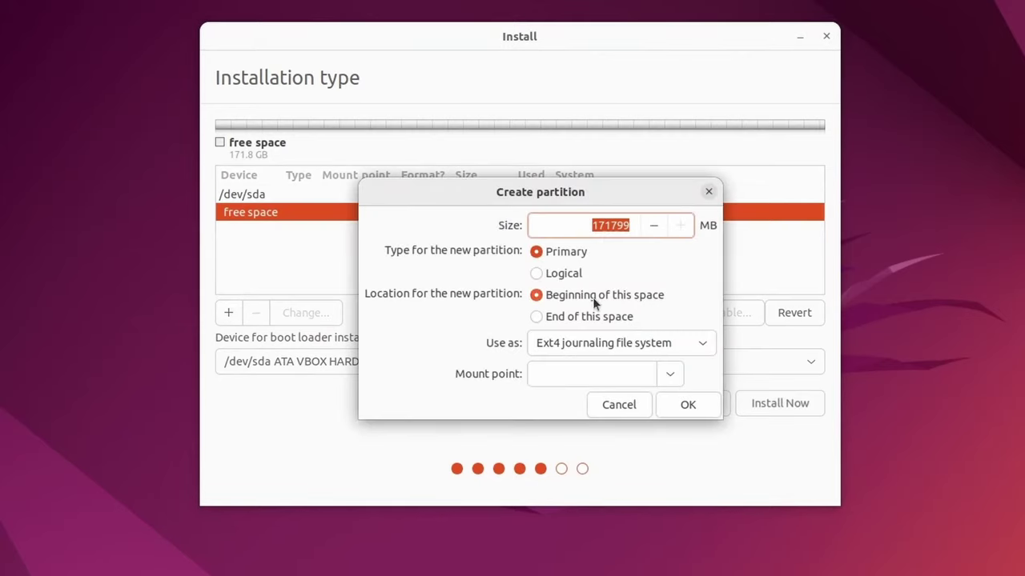
{"action": "left_click", "coordinate": [699, 343]}
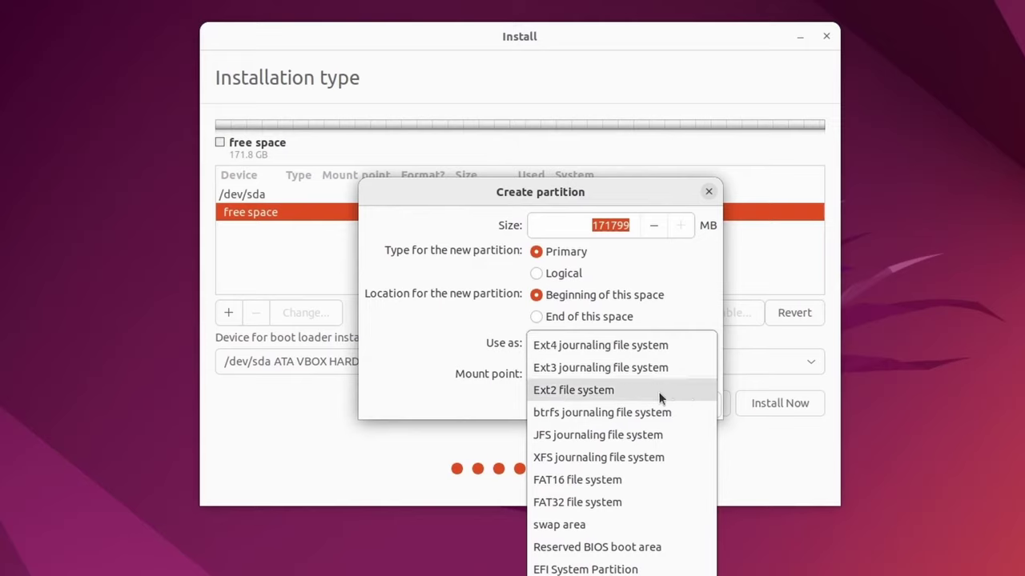
{"action": "left_click", "coordinate": [644, 569]}
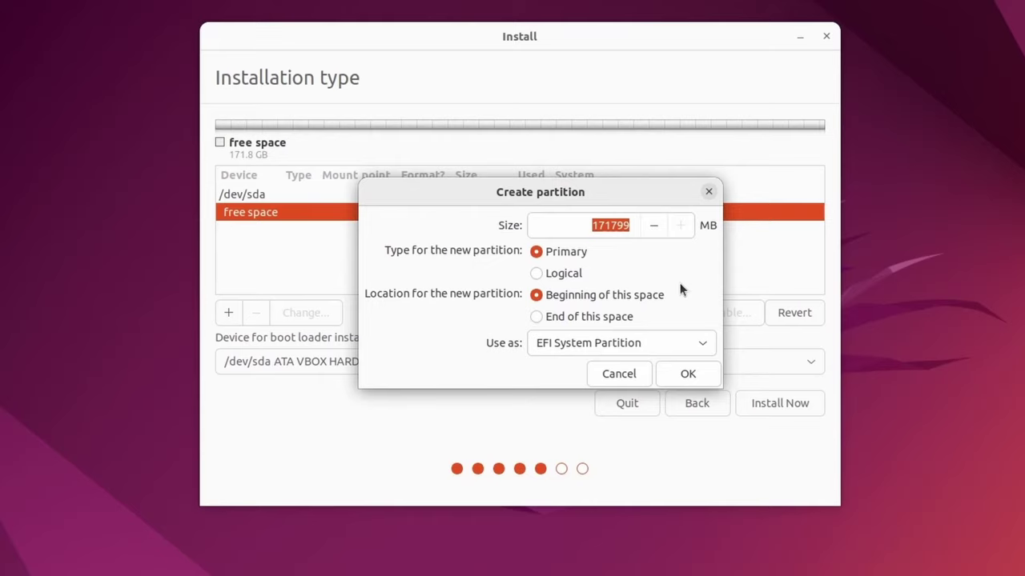
{"action": "double_click", "coordinate": [615, 227]}
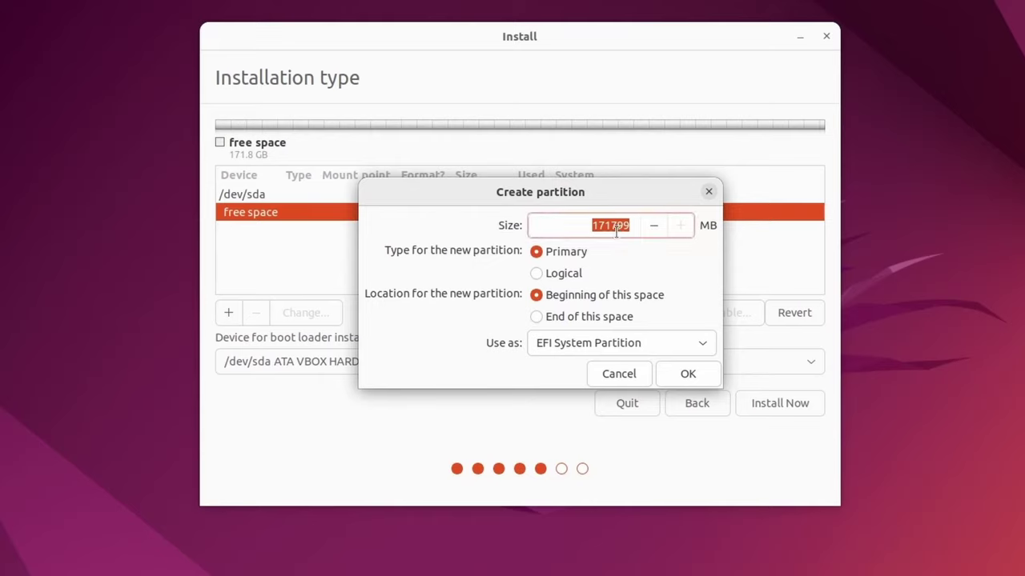
{"action": "type", "text": "1024"}
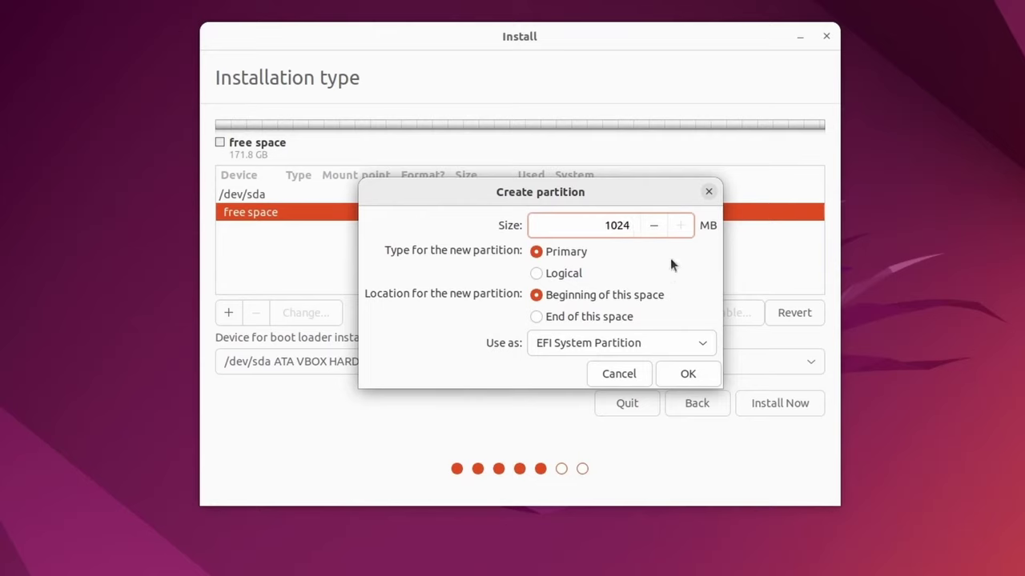
{"action": "left_click", "coordinate": [687, 376]}
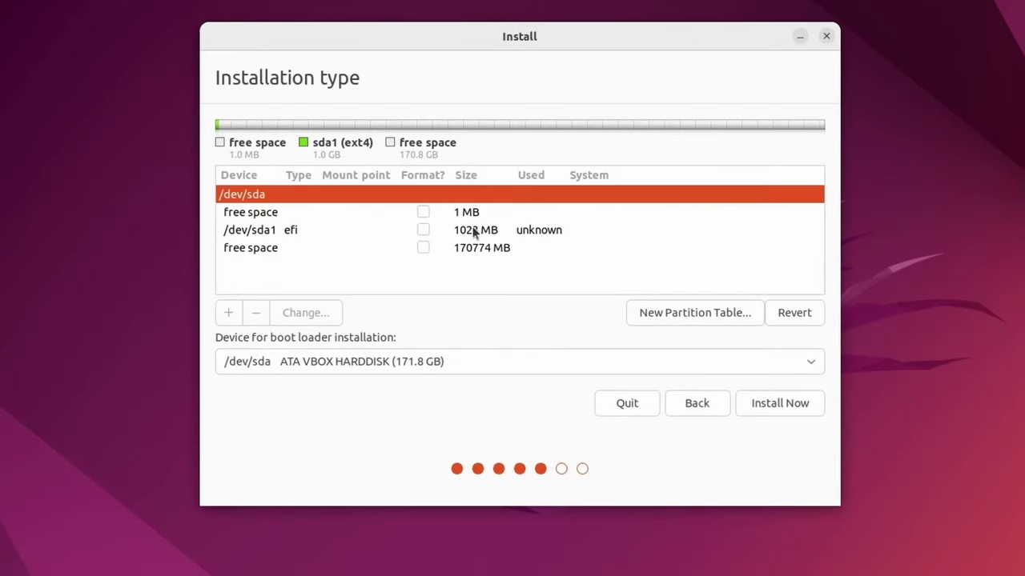
{"action": "left_click", "coordinate": [276, 233]}
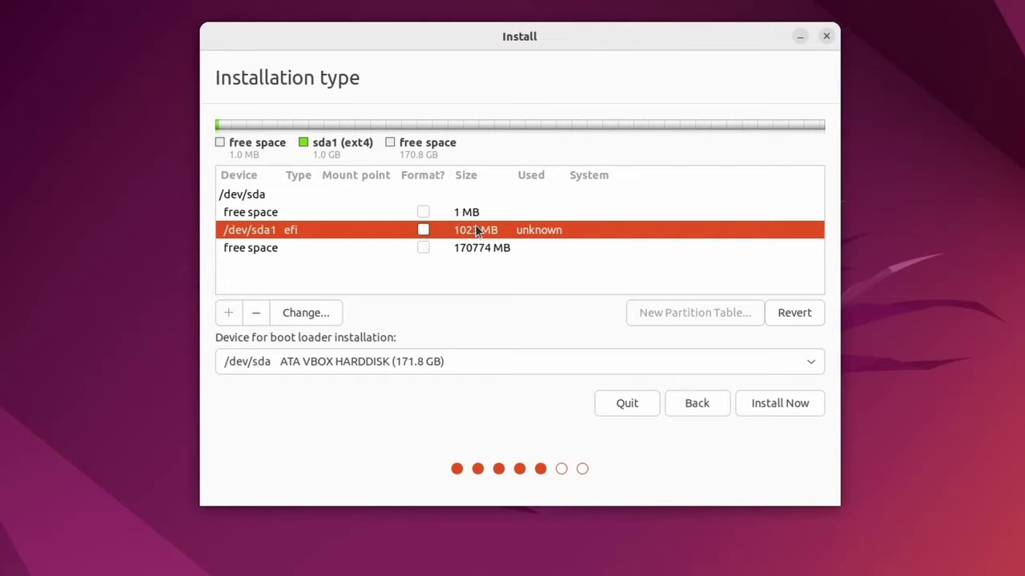
{"action": "left_click", "coordinate": [453, 216]}
{"action": "left_click", "coordinate": [473, 234]}
{"action": "left_click", "coordinate": [250, 253]}
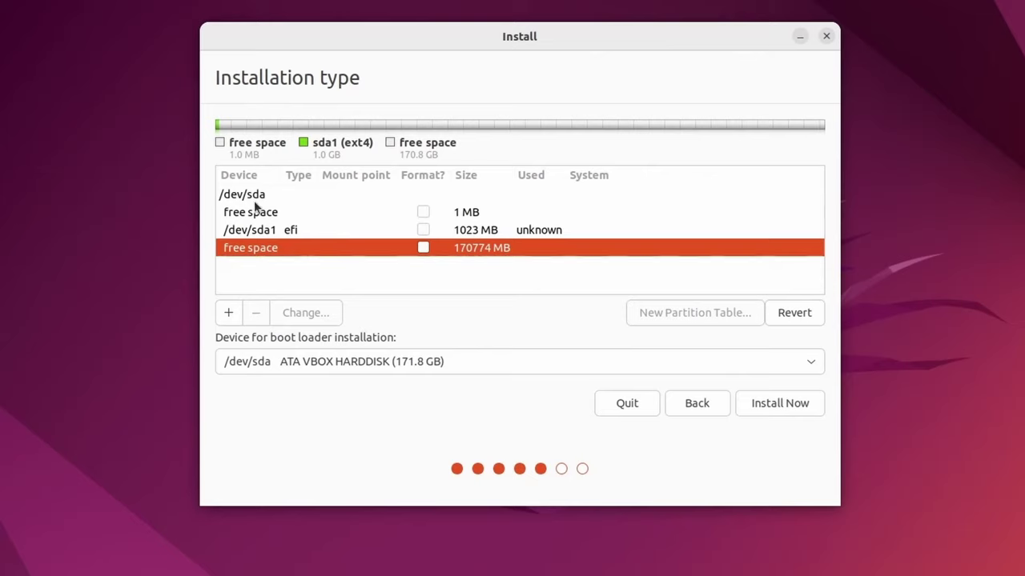
{"action": "left_click", "coordinate": [298, 231]}
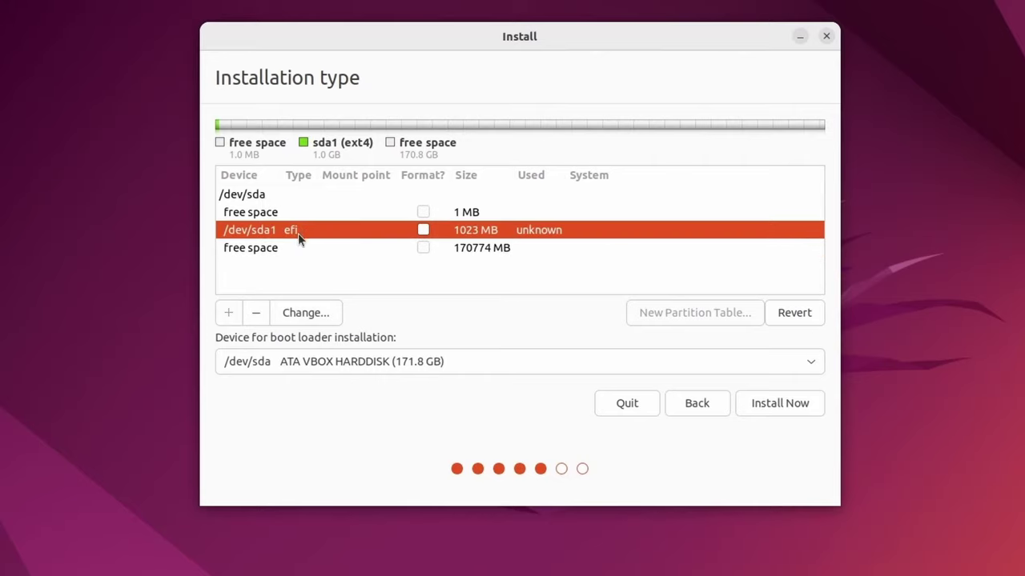
{"action": "left_click", "coordinate": [296, 248]}
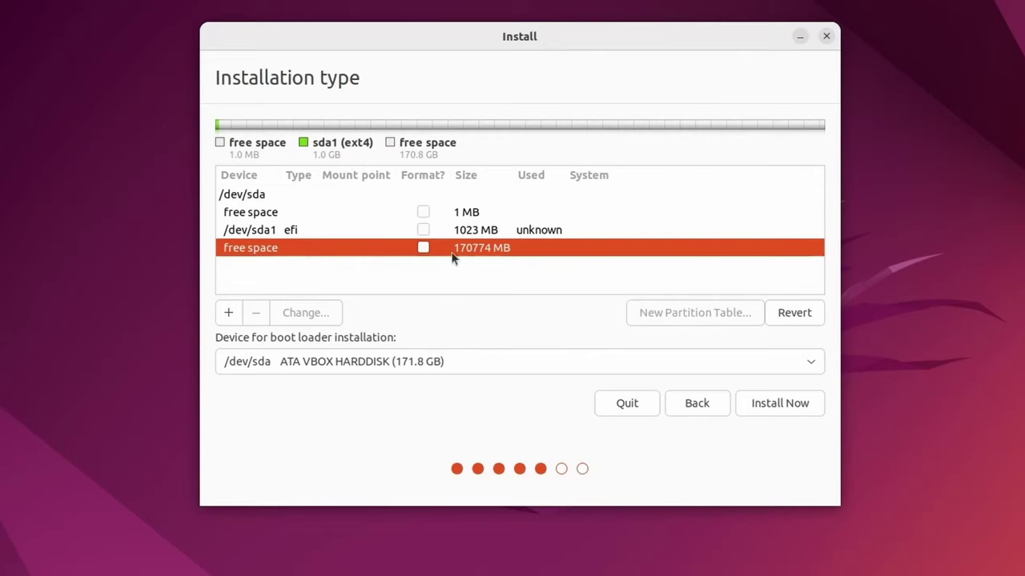
Add a 168000 MB Ext4 journaling partition mounted at / in the remaining free space
{"action": "right_click", "coordinate": [513, 251]}
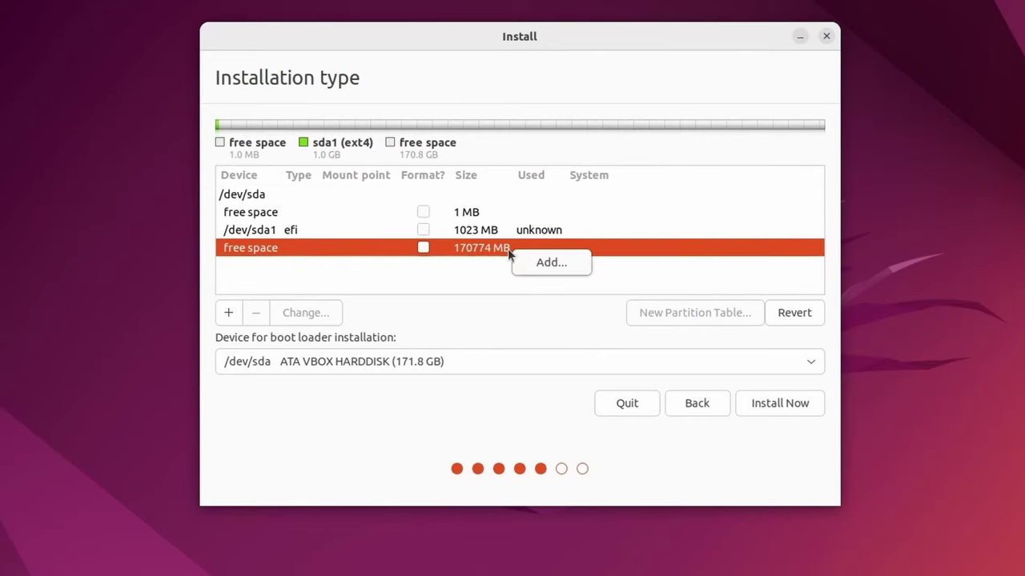
{"action": "left_click", "coordinate": [554, 264]}
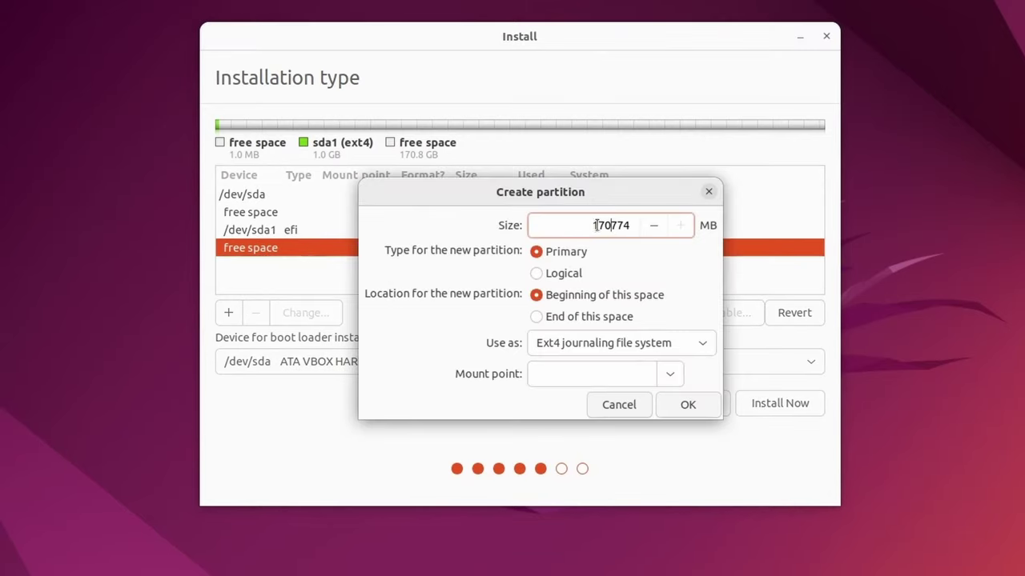
{"action": "left_click_drag", "start_coordinate": [592, 225], "coordinate": [688, 224]}
{"action": "type", "text": "168000"}
{"action": "left_click", "coordinate": [647, 343]}
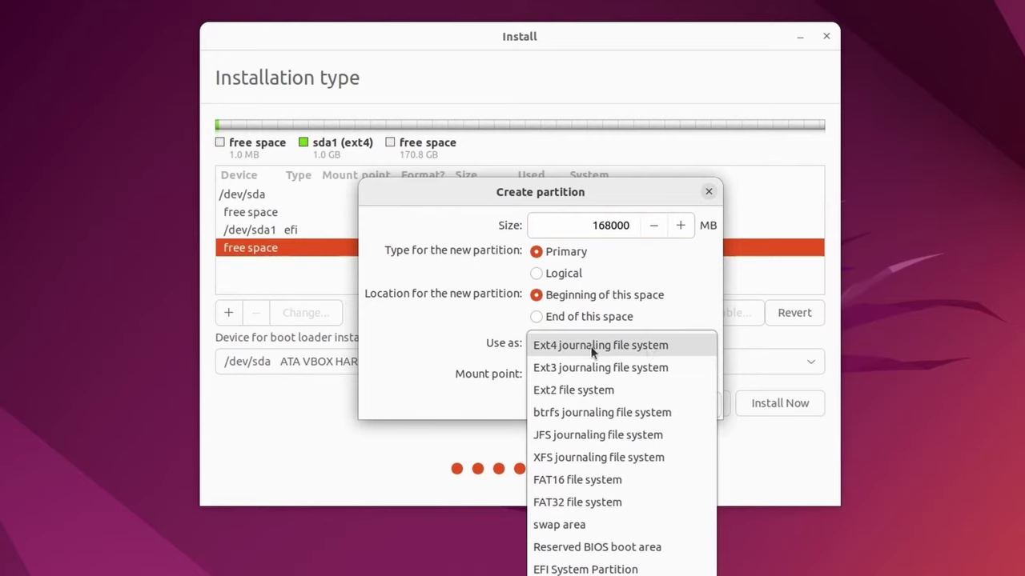
{"action": "left_click", "coordinate": [594, 349]}
{"action": "left_click", "coordinate": [669, 374]}
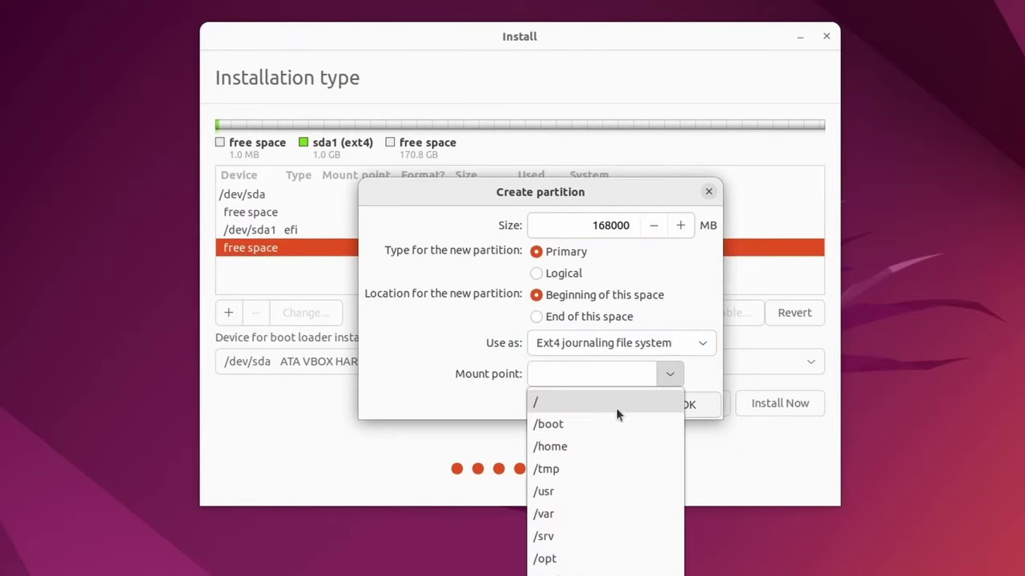
{"action": "left_click", "coordinate": [598, 406]}
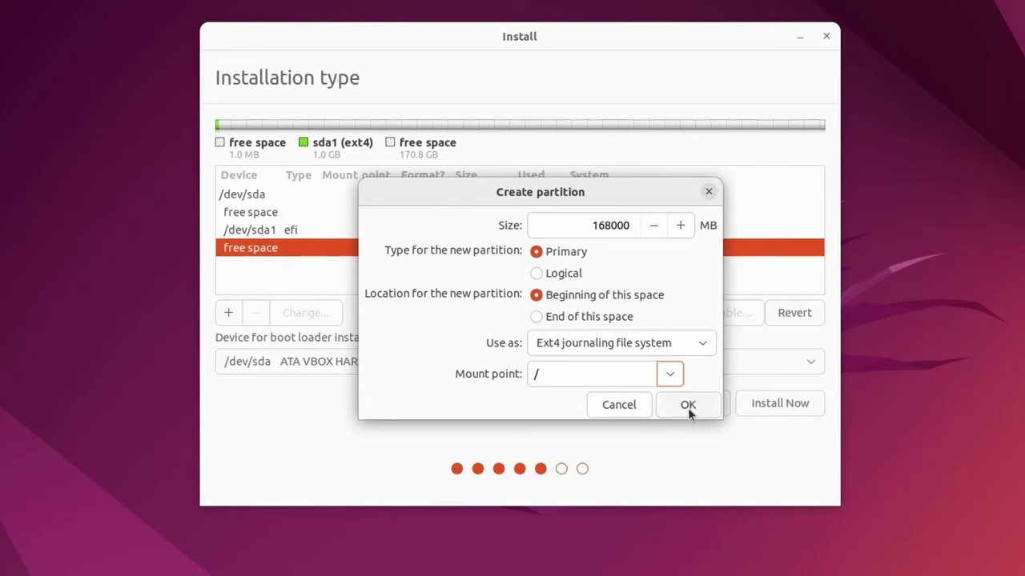
{"action": "left_click", "coordinate": [687, 405]}
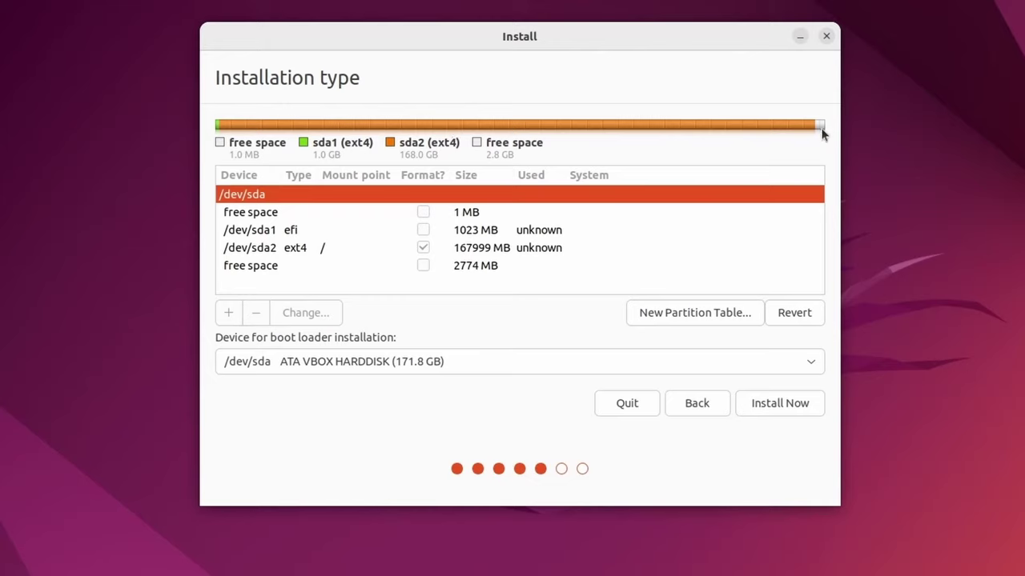
Turn the leftover 2774 MB free space into a swap area partition
{"action": "left_click", "coordinate": [473, 271]}
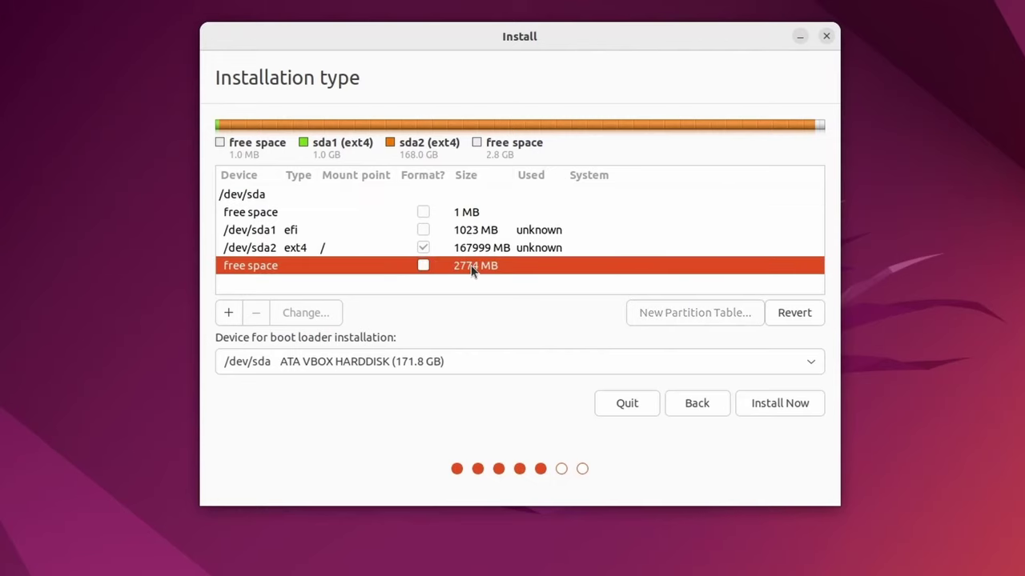
{"action": "right_click", "coordinate": [472, 271]}
{"action": "left_click", "coordinate": [506, 272]}
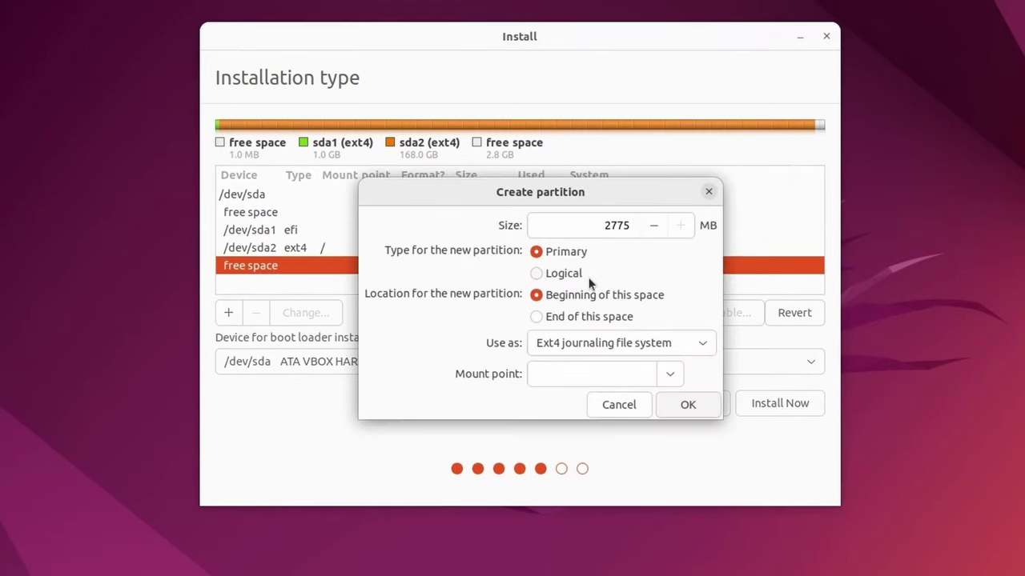
{"action": "left_click", "coordinate": [705, 344]}
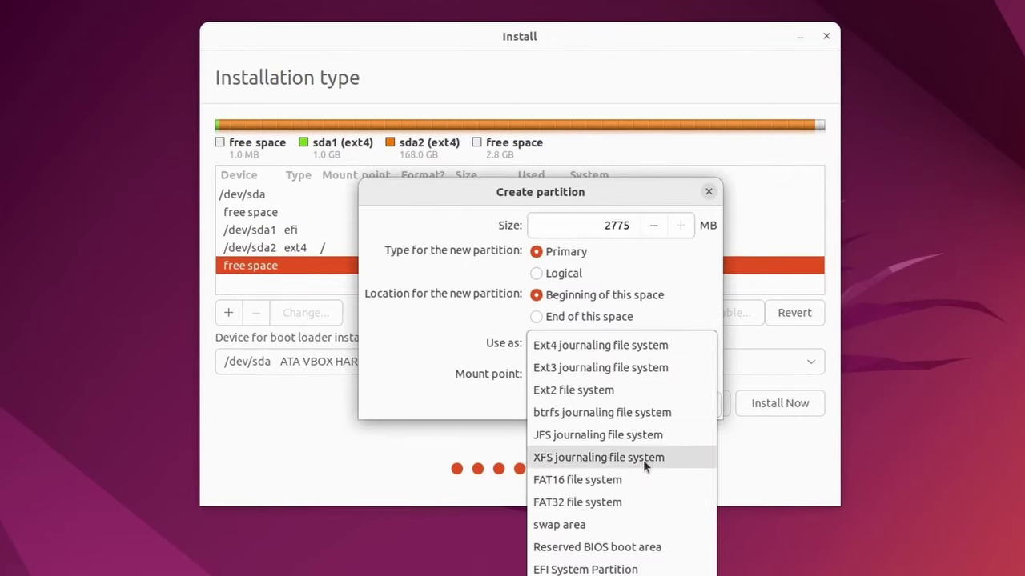
{"action": "left_click", "coordinate": [632, 524]}
{"action": "left_click", "coordinate": [677, 375]}
Review the new EFI, root ext4 and swap partitions in the partition list
{"action": "left_click", "coordinate": [460, 266]}
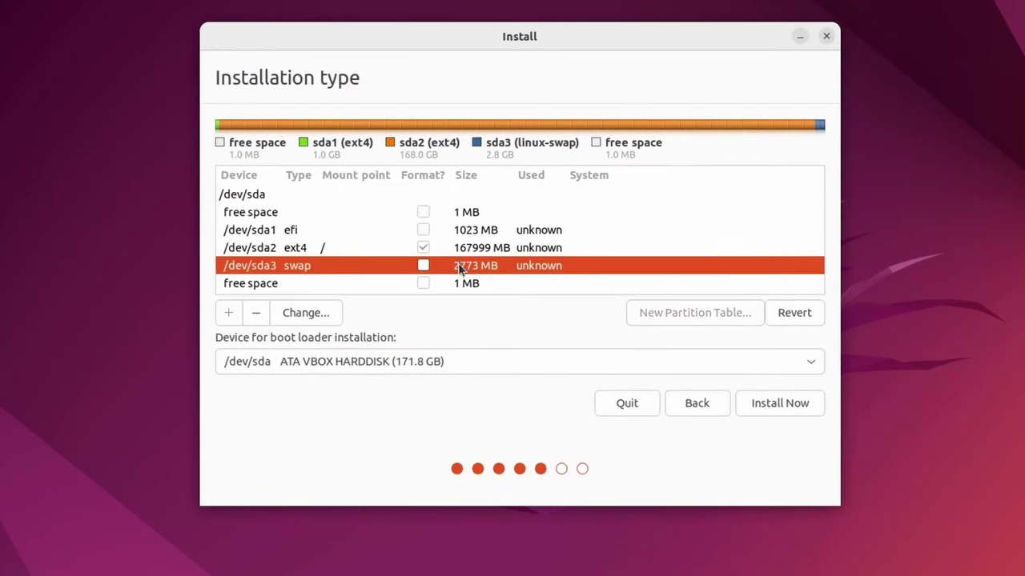
{"action": "left_click", "coordinate": [352, 234]}
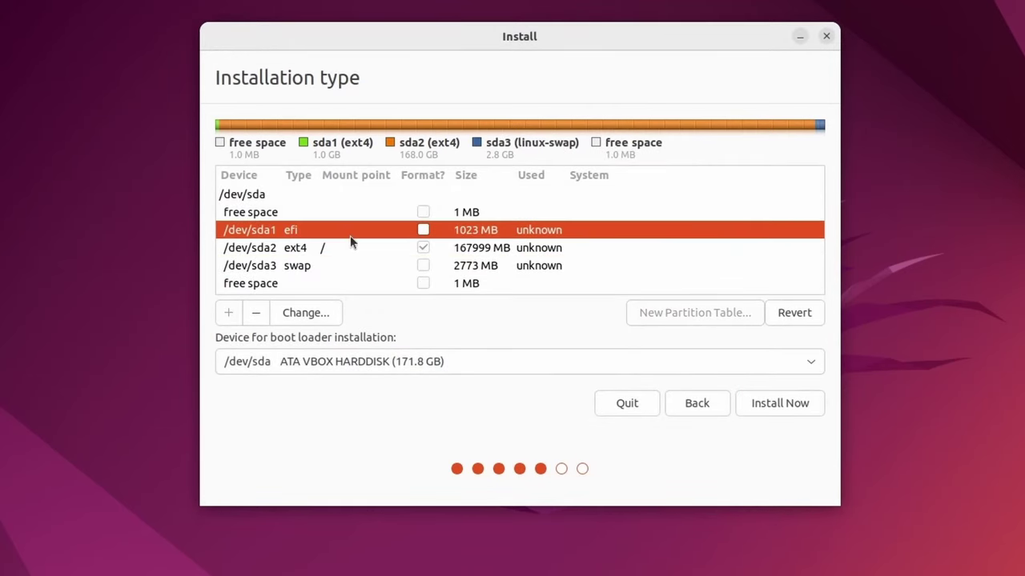
{"action": "left_click", "coordinate": [353, 248]}
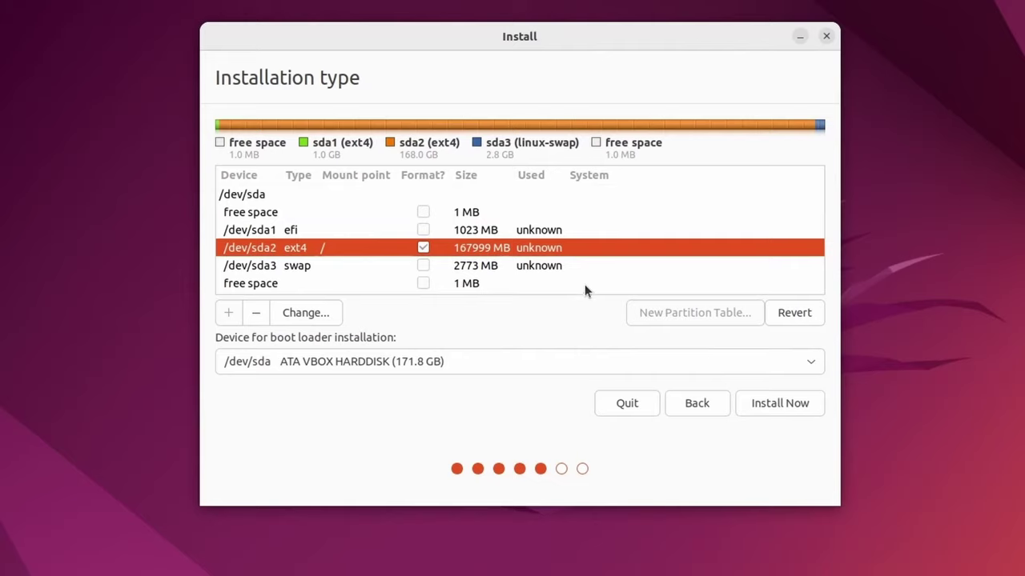
{"action": "left_click", "coordinate": [569, 272]}
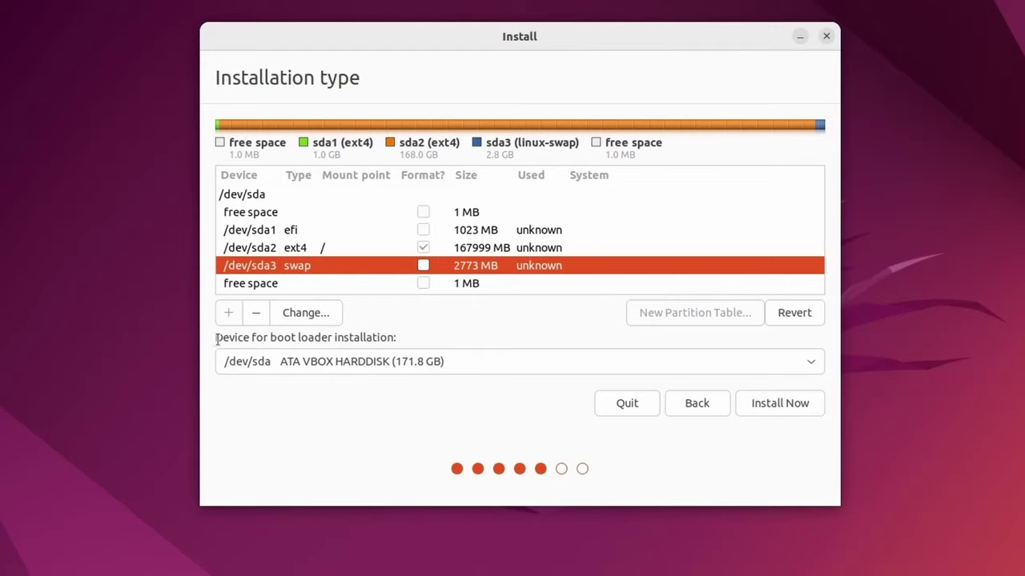
{"action": "left_click_drag", "start_coordinate": [213, 337], "coordinate": [418, 336]}
{"action": "left_click", "coordinate": [419, 336]}
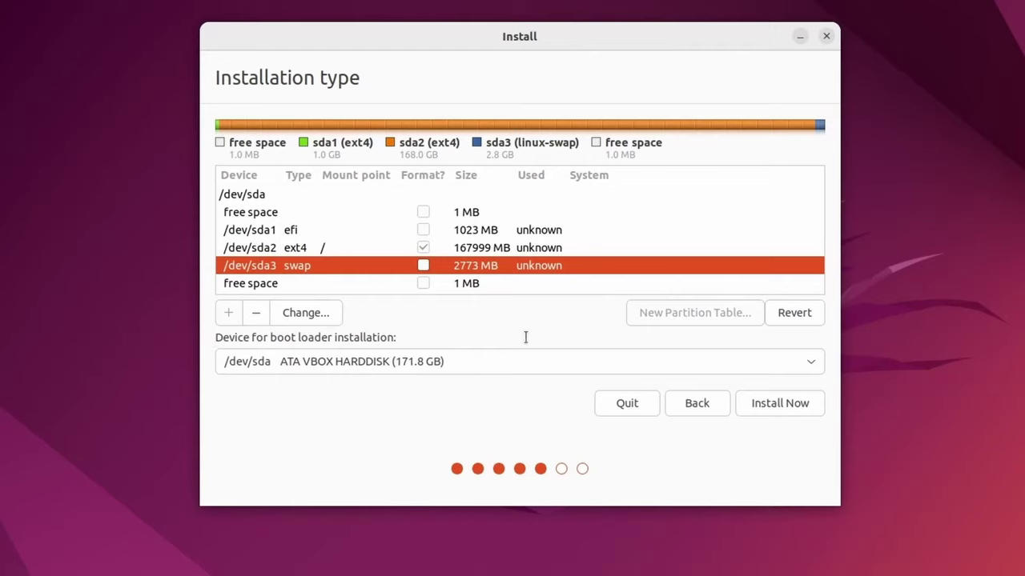
{"action": "left_click", "coordinate": [810, 366]}
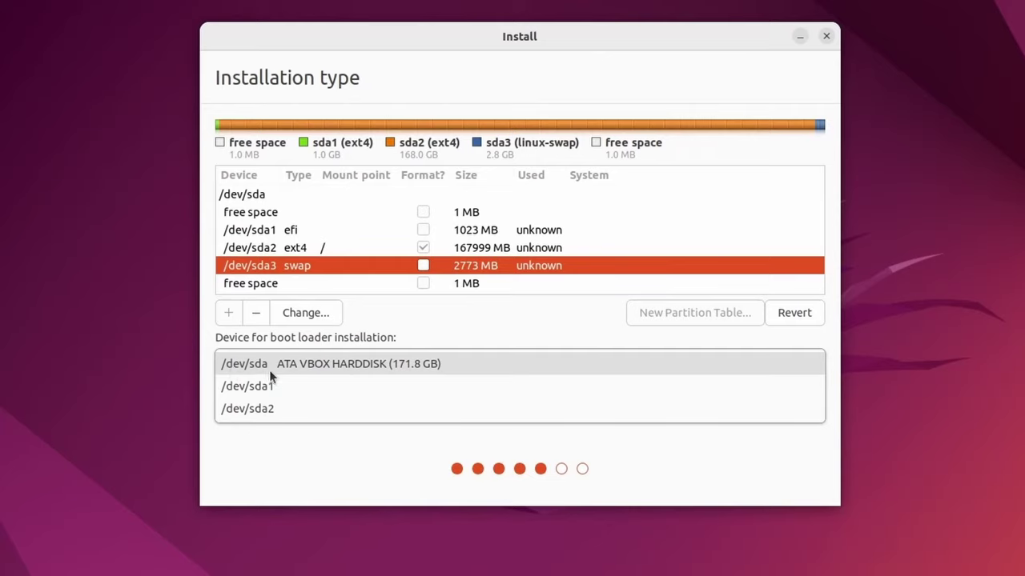
{"action": "left_click", "coordinate": [290, 366]}
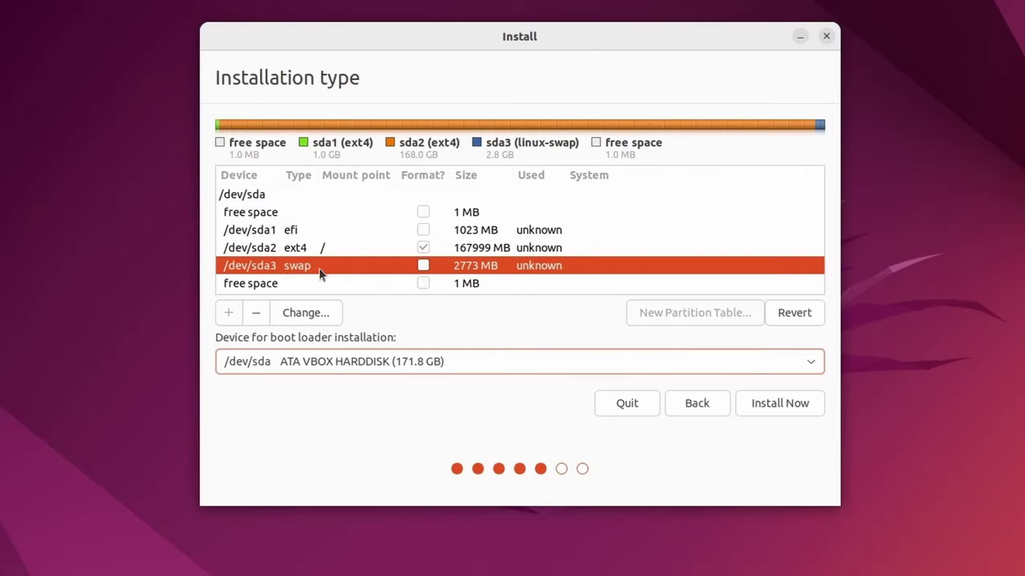
{"action": "right_click", "coordinate": [548, 268]}
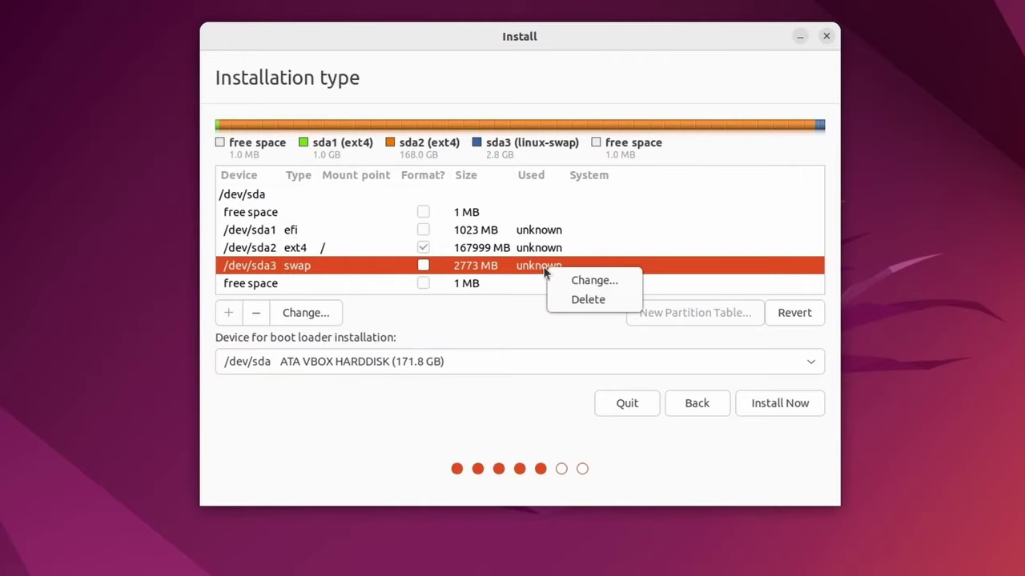
{"action": "right_click", "coordinate": [559, 250]}
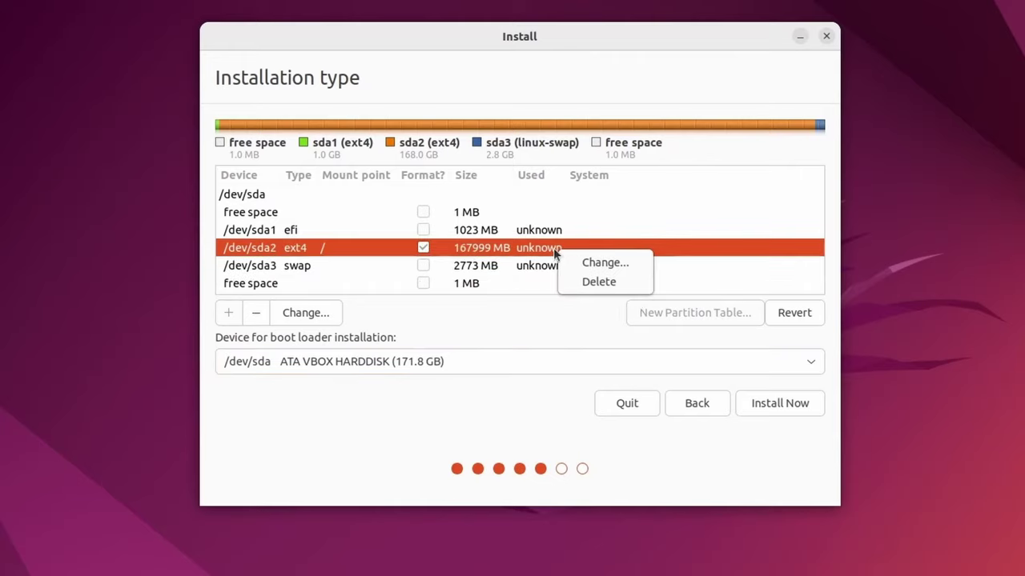
{"action": "right_click", "coordinate": [542, 230]}
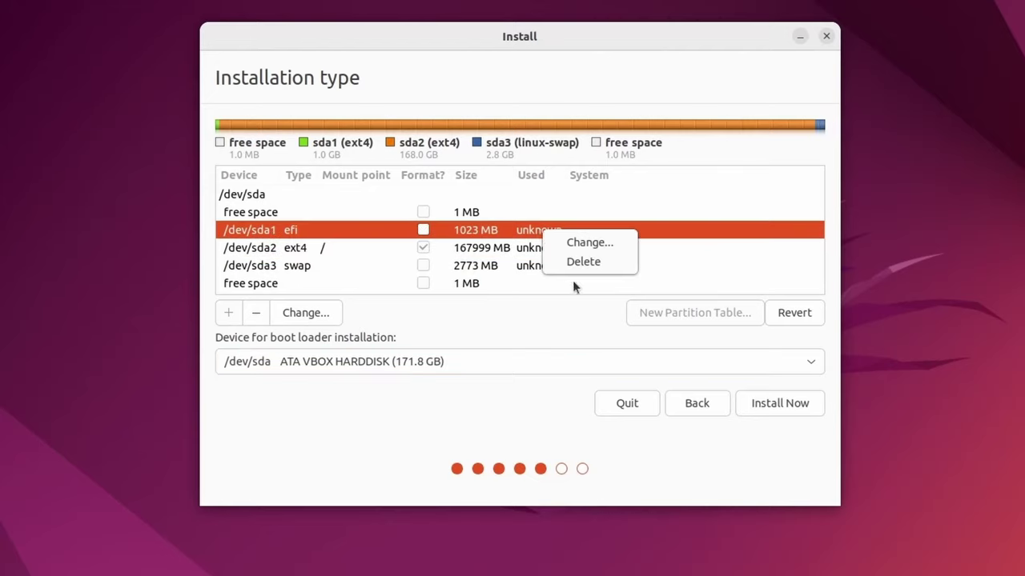
{"action": "left_click", "coordinate": [523, 275]}
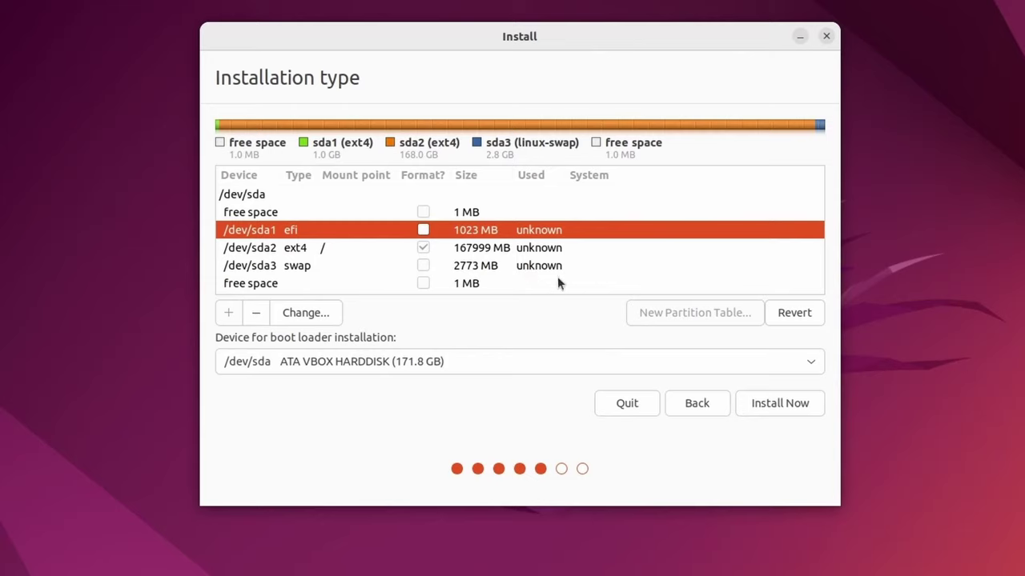
{"action": "left_click", "coordinate": [264, 197]}
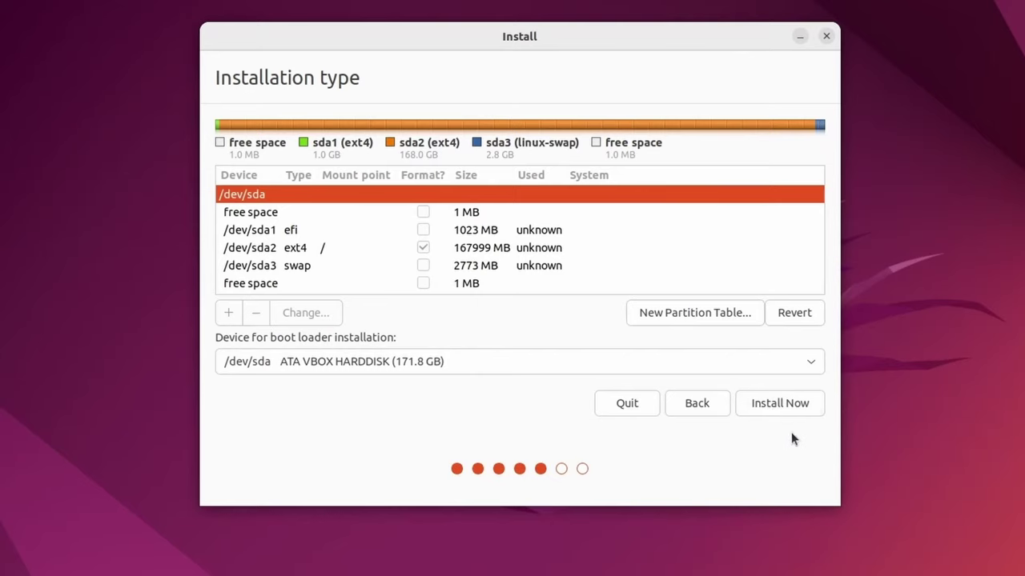
Start the install and confirm writing the partition changes to disk
{"action": "left_click", "coordinate": [780, 405]}
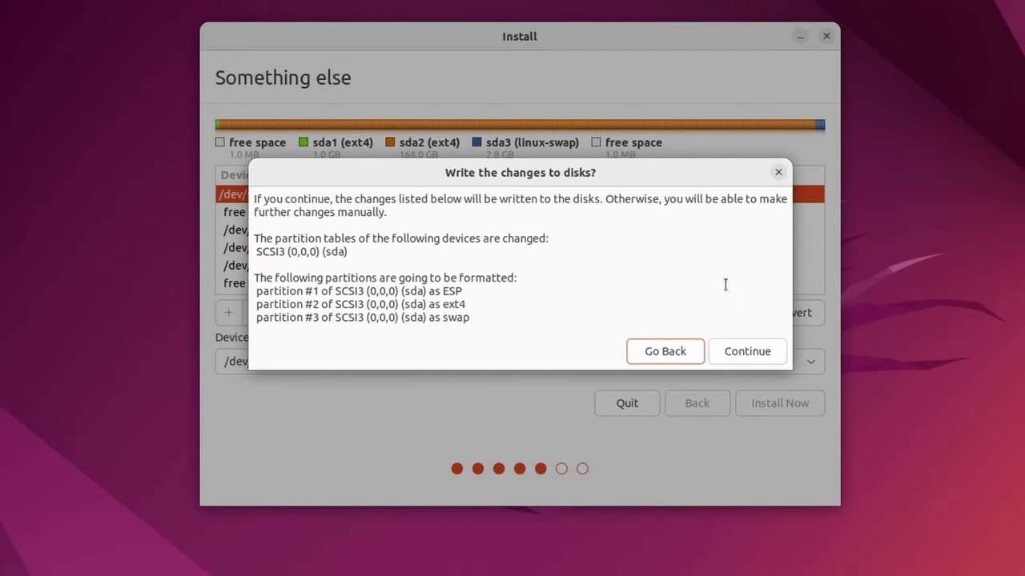
{"action": "left_click", "coordinate": [742, 352]}
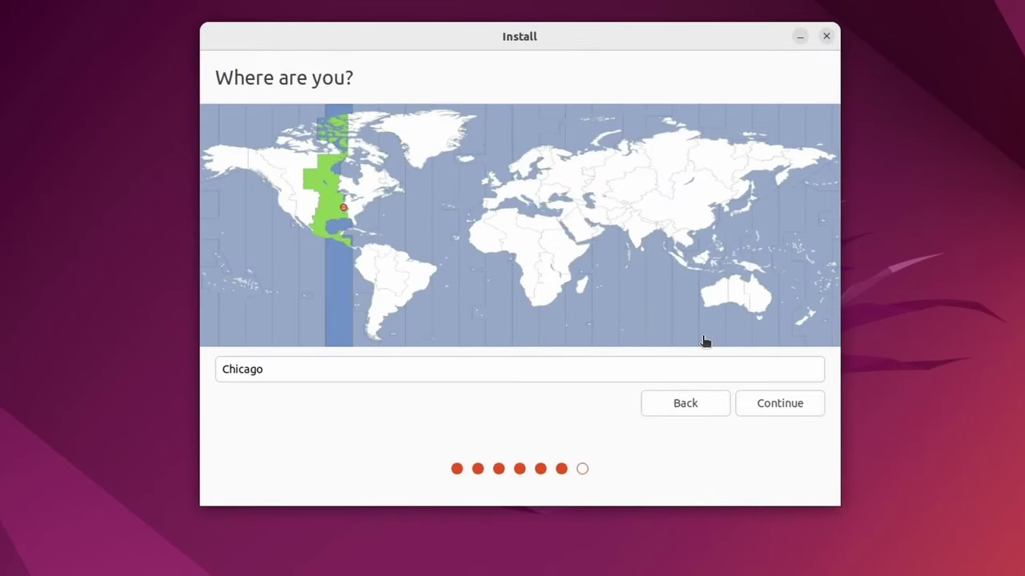
Pick New York as the time zone on the map and continue
{"action": "left_click", "coordinate": [356, 214]}
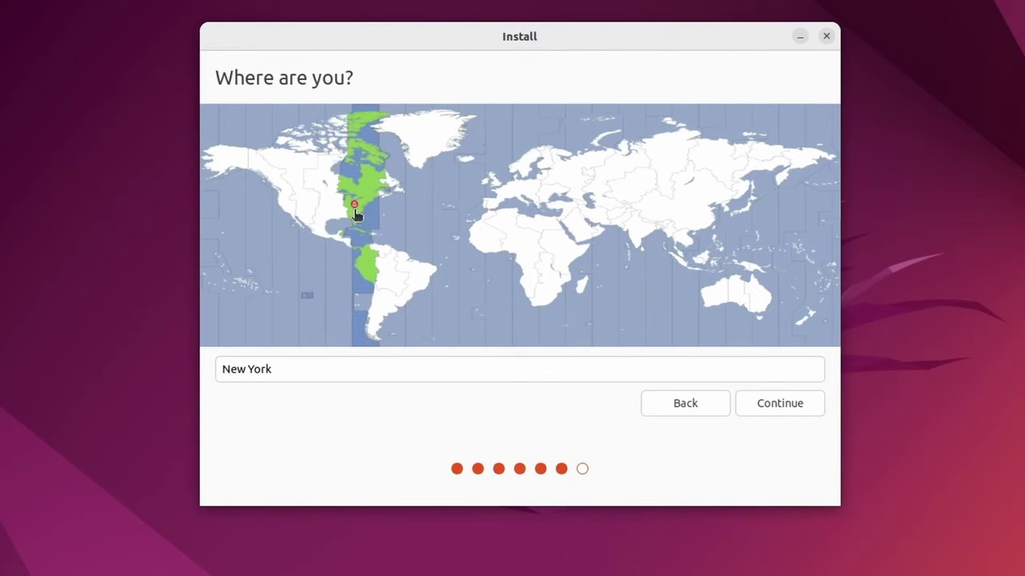
{"action": "left_click", "coordinate": [775, 404]}
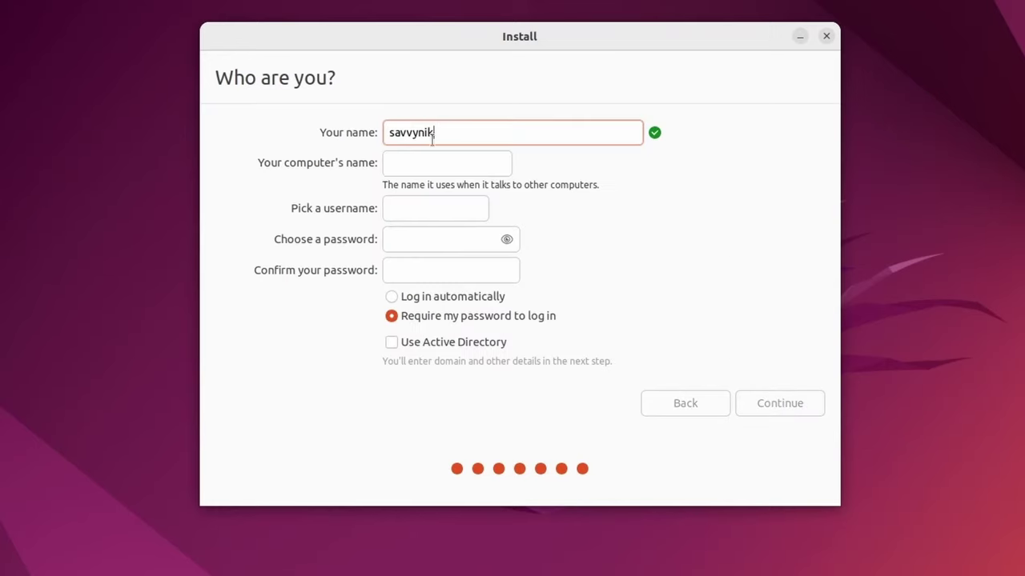
Enter the computer's name and the username for the new account
{"action": "left_click", "coordinate": [429, 161]}
{"action": "type", "text": "savvynik"}
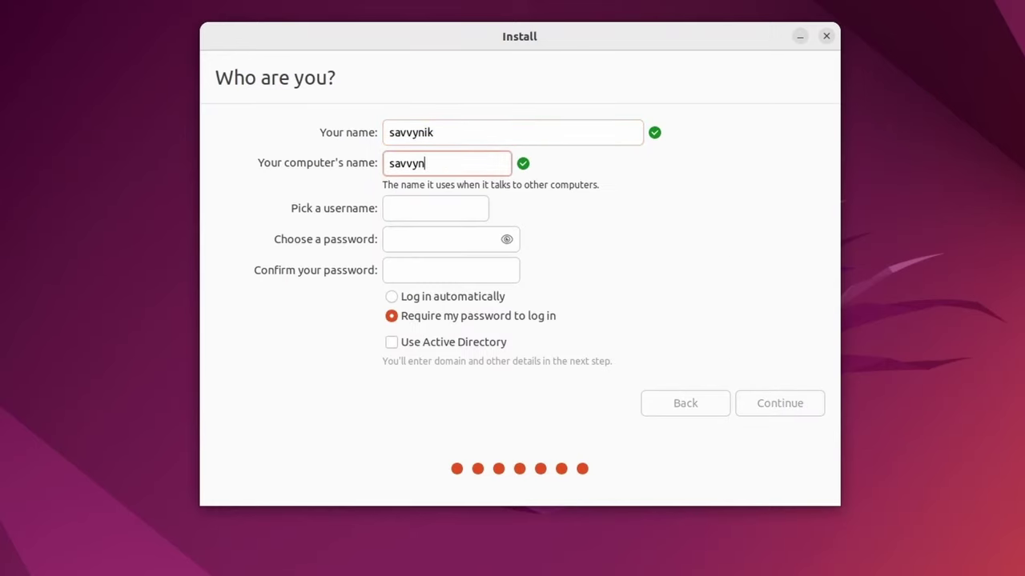
{"action": "left_click", "coordinate": [425, 207]}
{"action": "type", "text": "savvynik"}
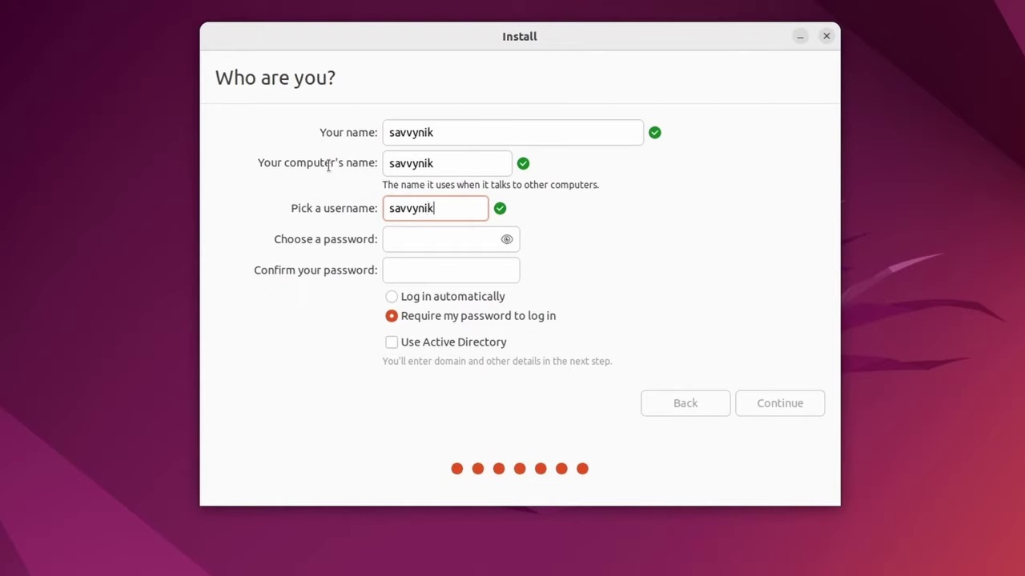
{"action": "left_click", "coordinate": [432, 164]}
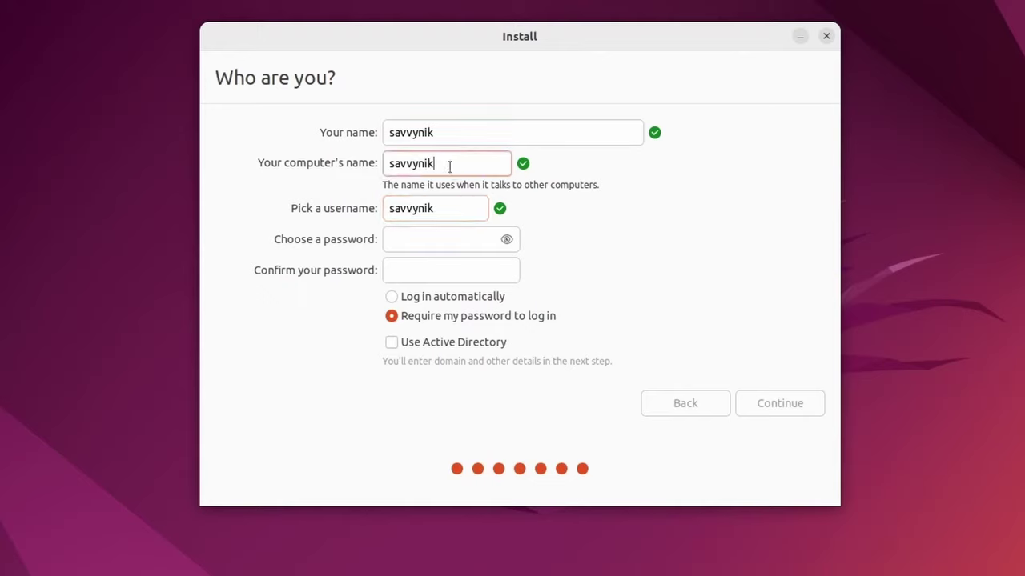
{"action": "left_click", "coordinate": [469, 206]}
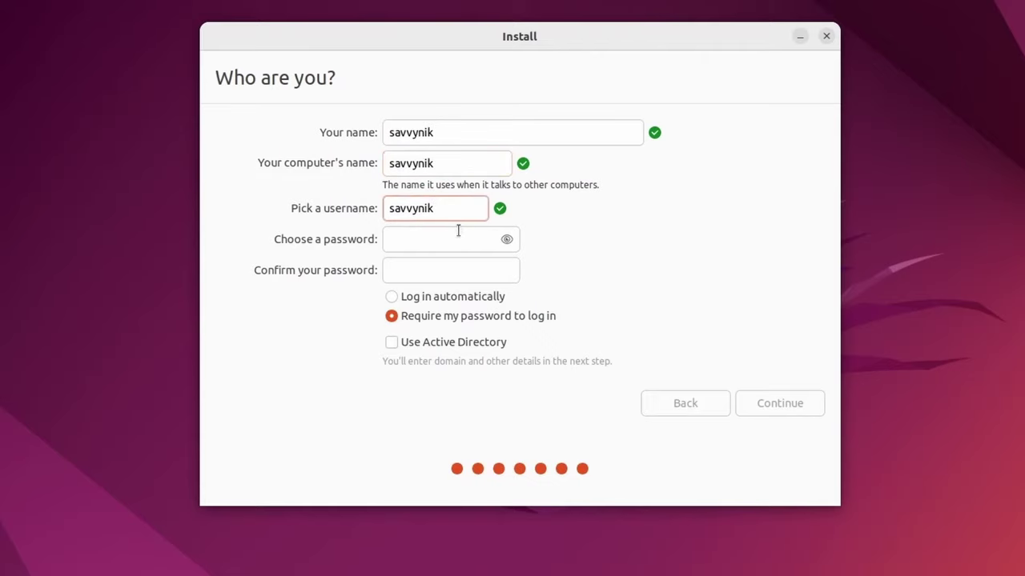
Set and confirm the account password, then start the installation
{"action": "left_click", "coordinate": [452, 242]}
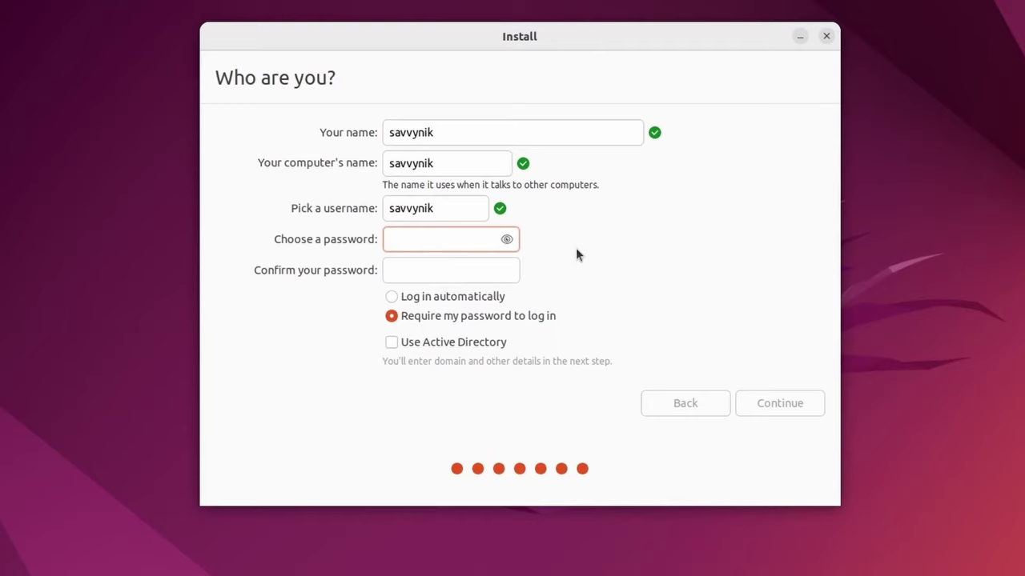
{"action": "type", "text": "********"}
{"action": "key", "text": "Tab"}
{"action": "type", "text": "********"}
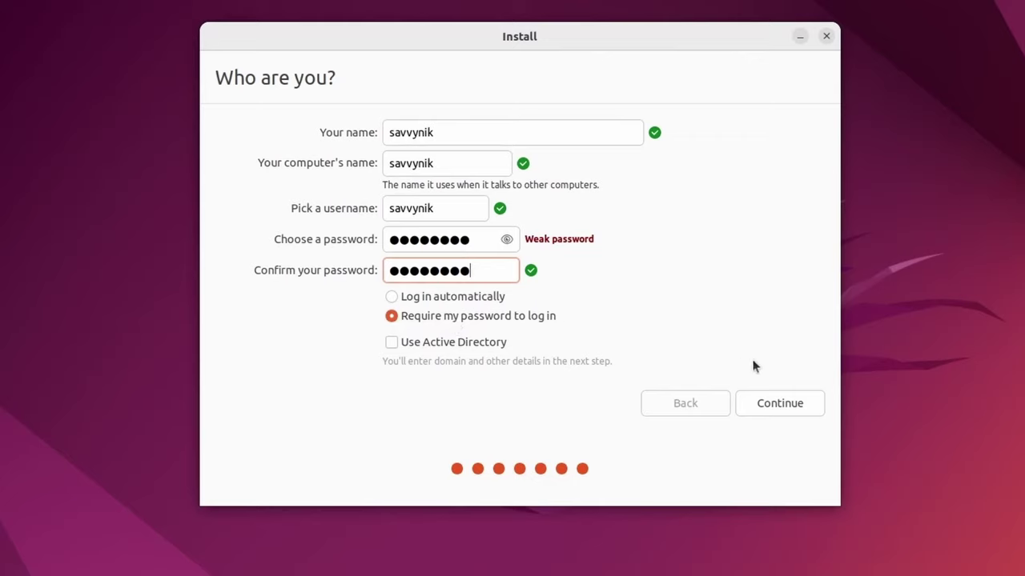
{"action": "left_click", "coordinate": [780, 404]}
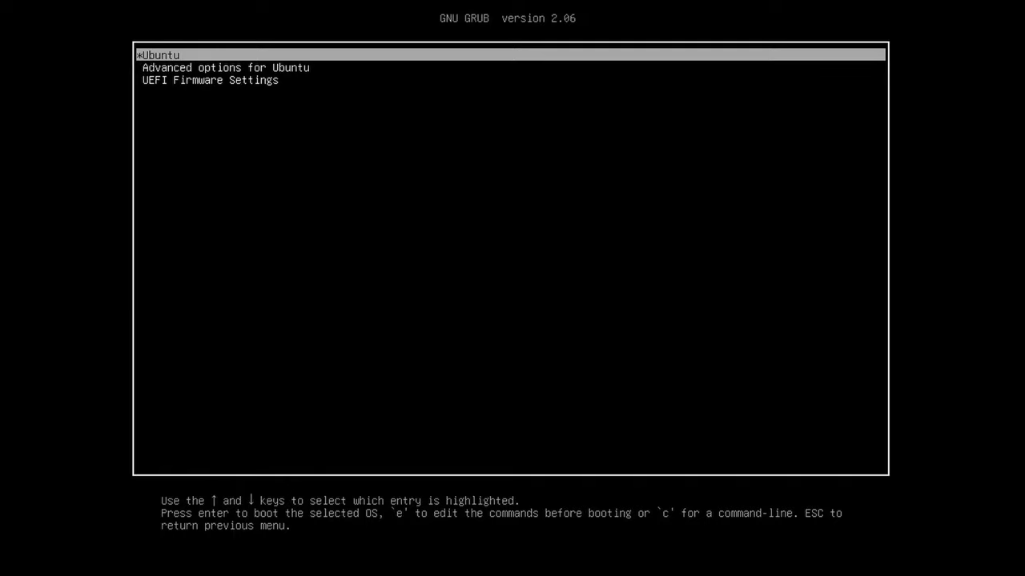
Boot Ubuntu from the GRUB menu and log in with the account password
{"action": "key", "text": "Return"}
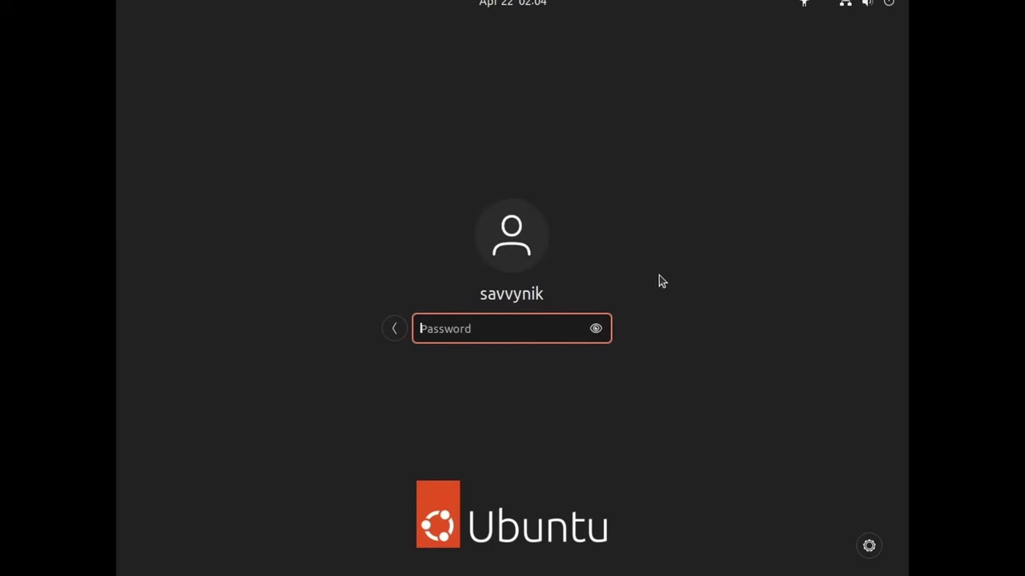
{"action": "type", "text": "********"}
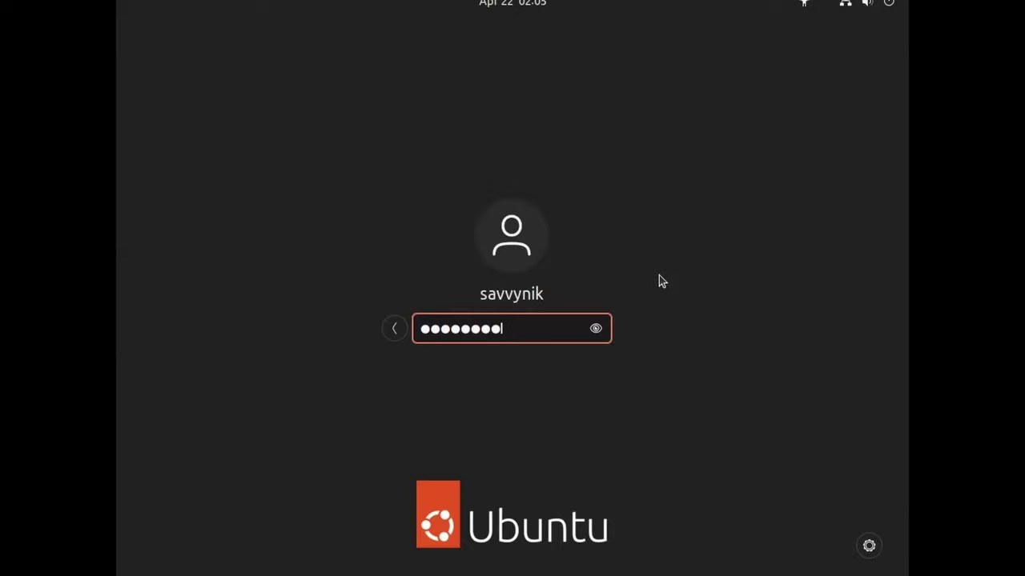
{"action": "key", "text": "Return"}
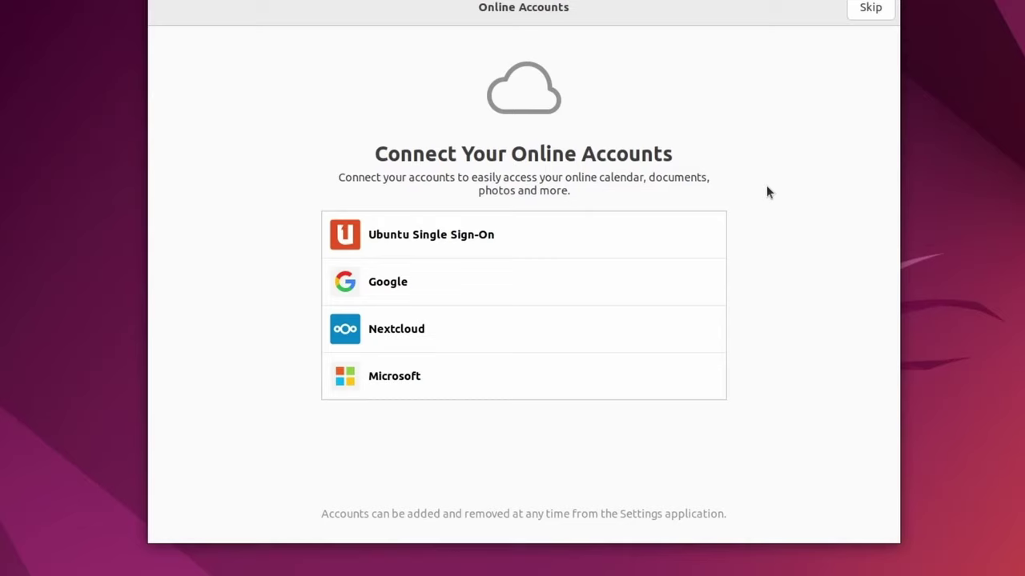
Skip connecting online accounts and decline sending system info to Ubuntu
{"action": "left_click", "coordinate": [874, 13]}
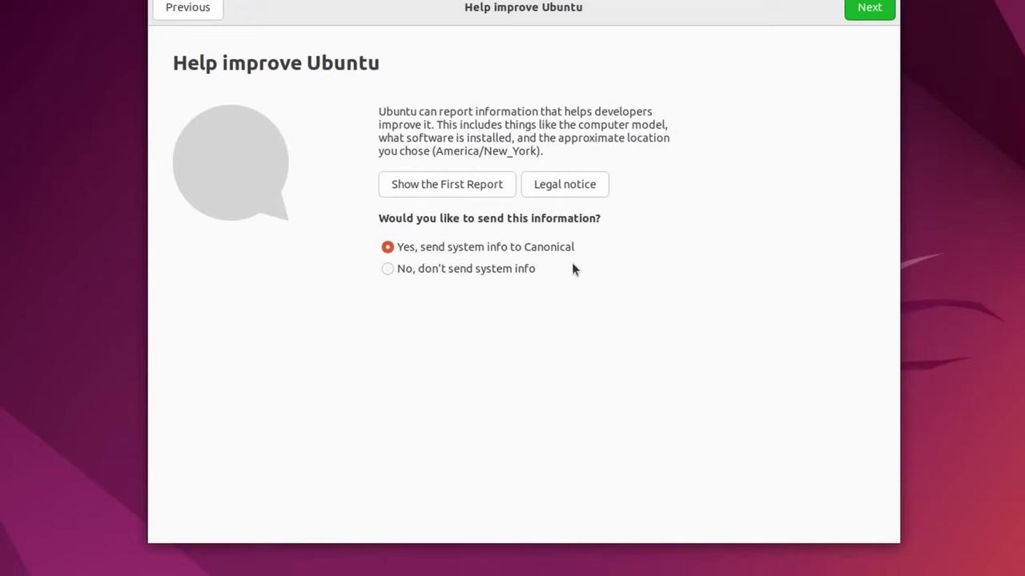
{"action": "left_click", "coordinate": [486, 273]}
{"action": "left_click", "coordinate": [863, 12]}
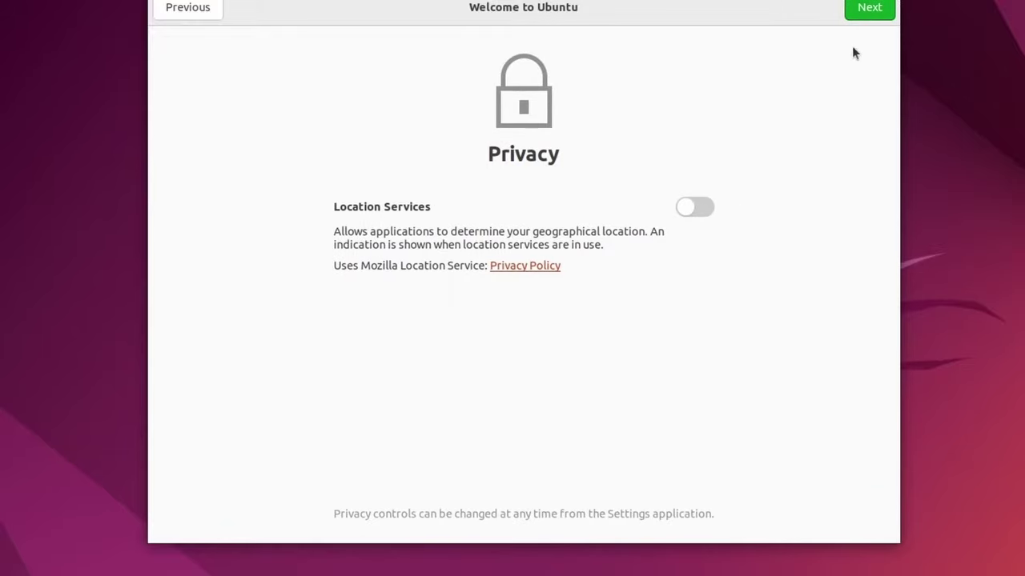
Leave Location Services off and browse both pages of suggested apps
{"action": "left_click", "coordinate": [871, 11]}
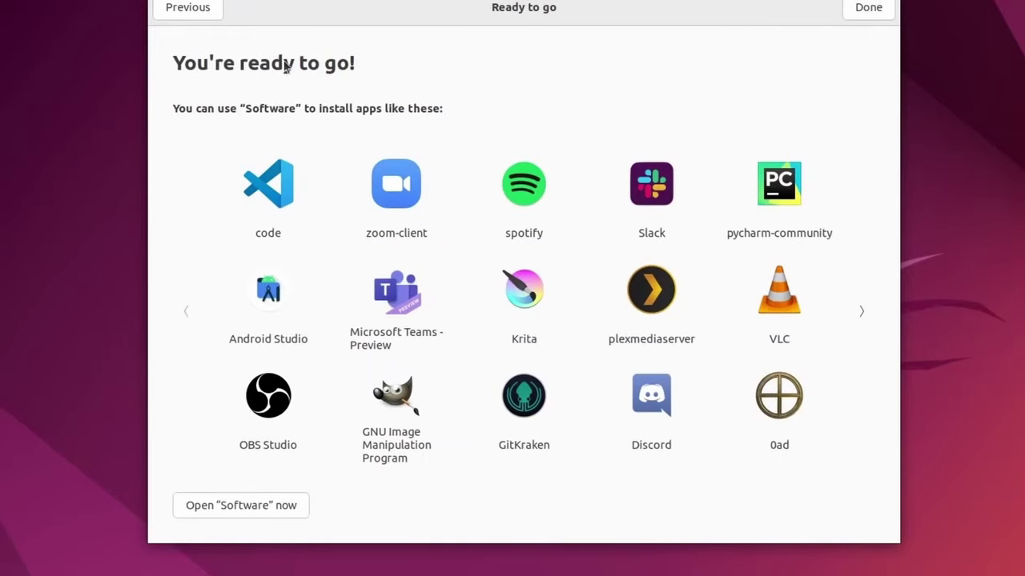
{"action": "left_click", "coordinate": [859, 312]}
{"action": "left_click", "coordinate": [189, 312]}
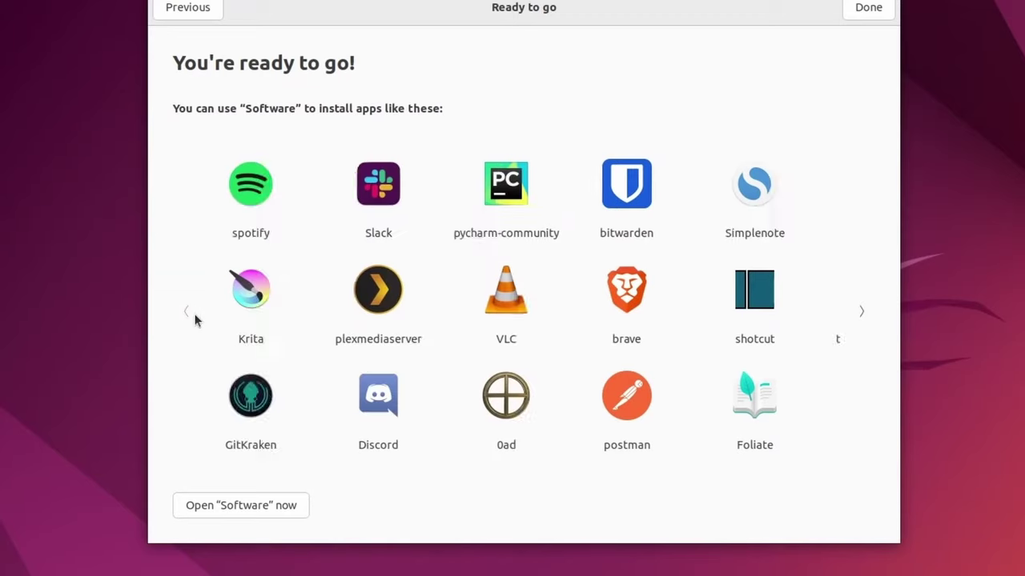
Finish the wizard, move the Home icon to the top-left, and open then close Home
{"action": "left_click", "coordinate": [868, 8]}
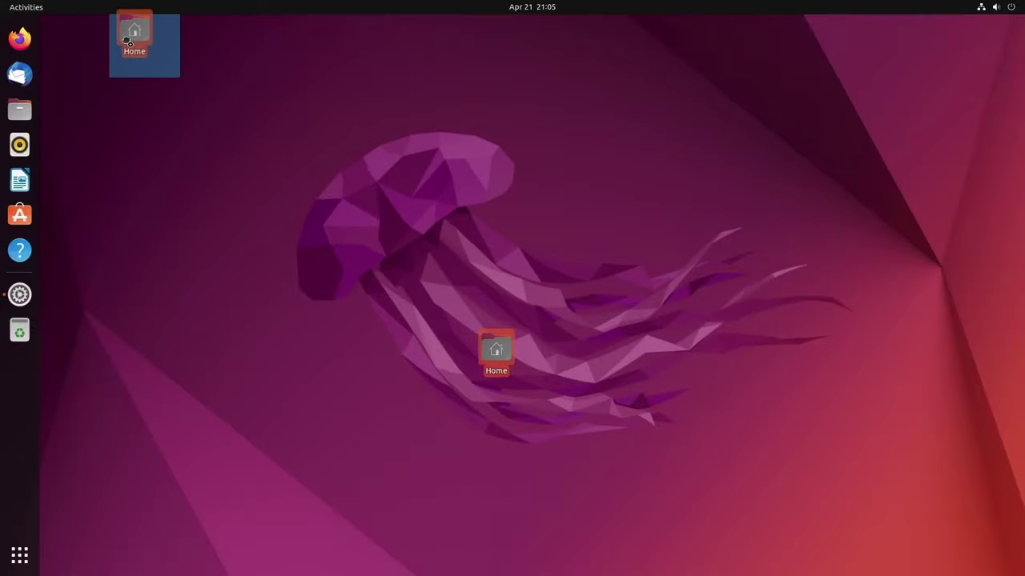
{"action": "left_click_drag", "start_coordinate": [127, 40], "coordinate": [132, 44]}
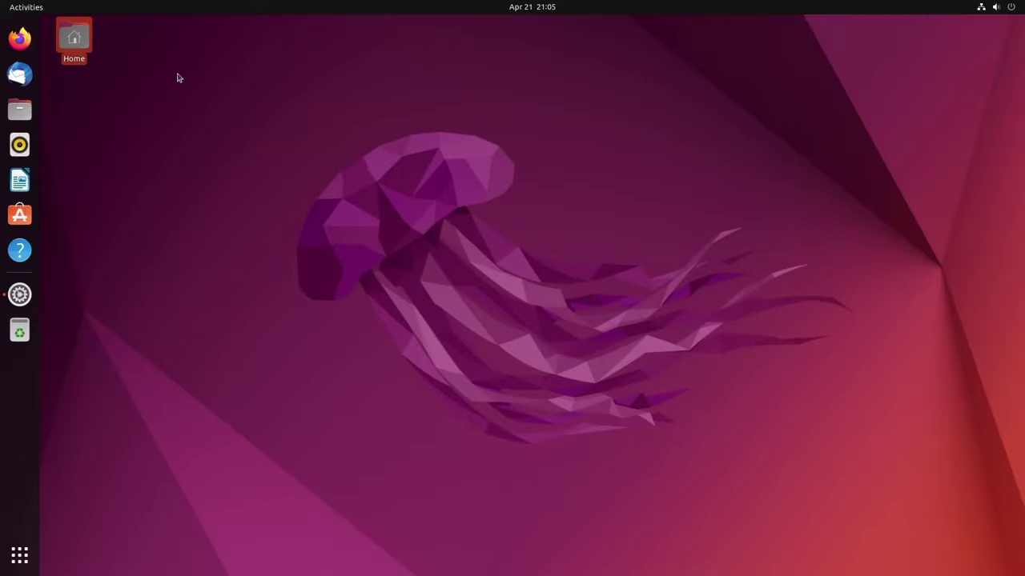
{"action": "double_click", "coordinate": [74, 40]}
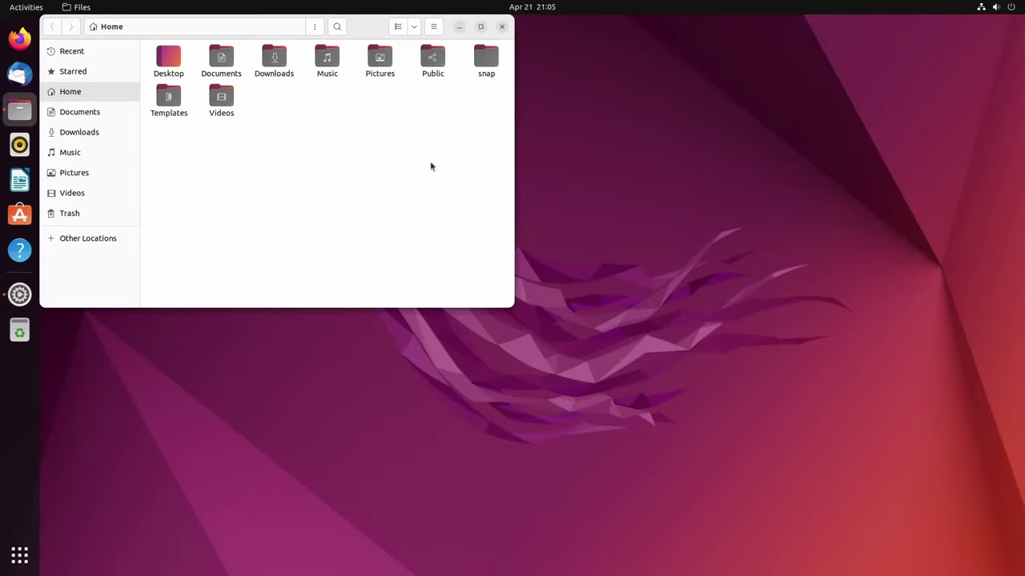
{"action": "left_click_drag", "start_coordinate": [581, 105], "coordinate": [583, 107]}
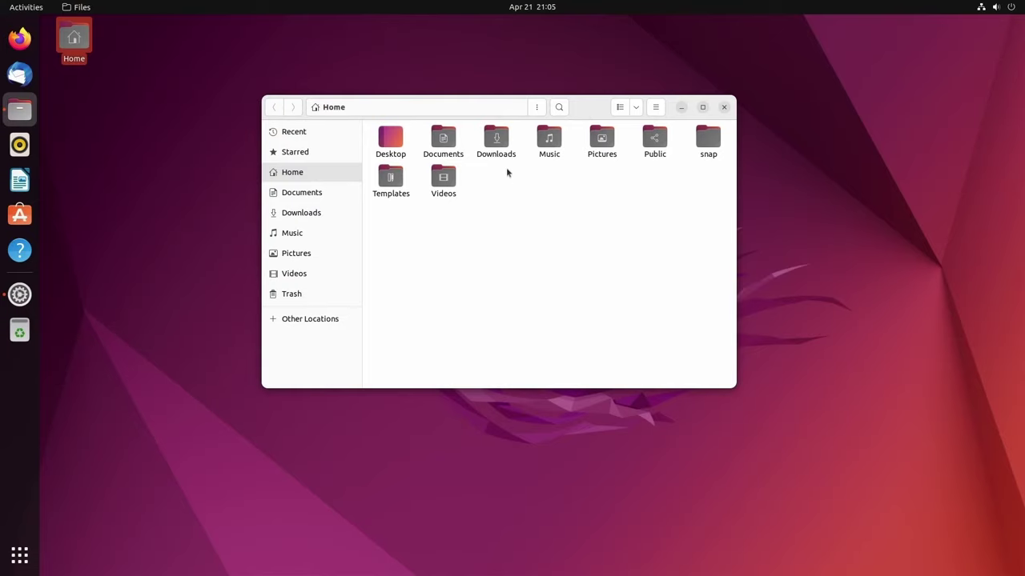
{"action": "left_click", "coordinate": [723, 107]}
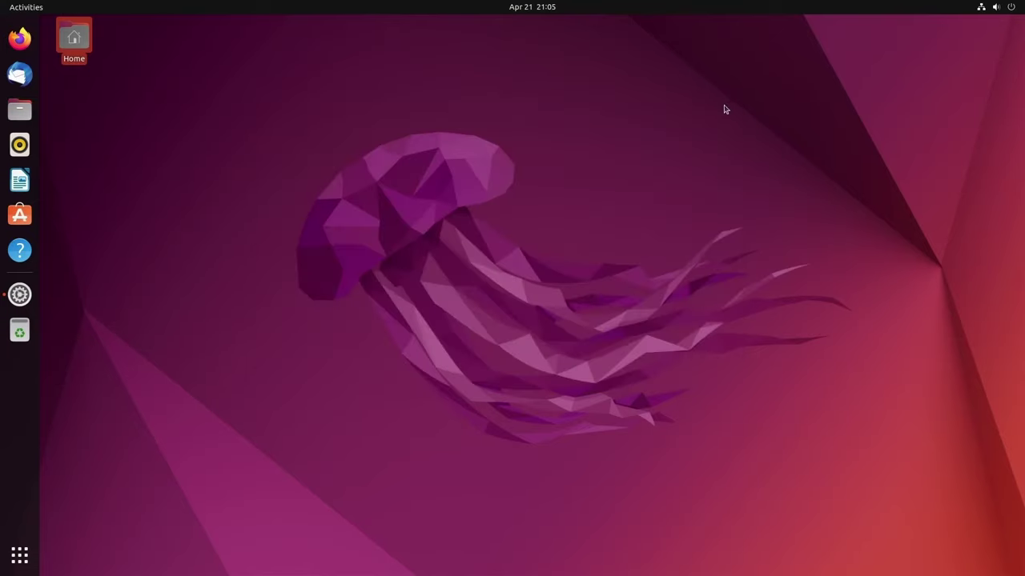
Toggle the Activities overview, then show the calendar panel for Thursday, April 21 2022
{"action": "left_click", "coordinate": [27, 8]}
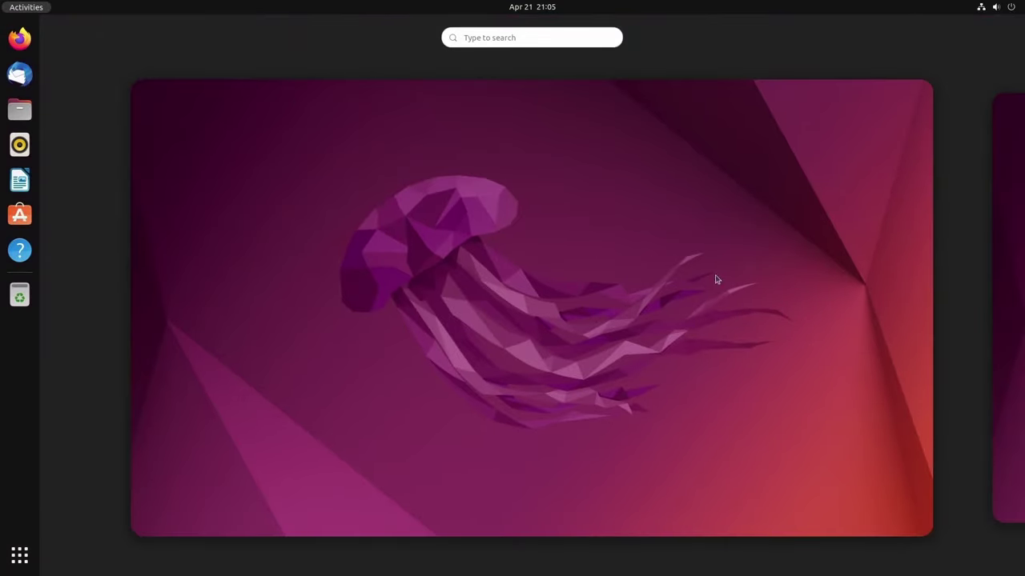
{"action": "left_click", "coordinate": [481, 38]}
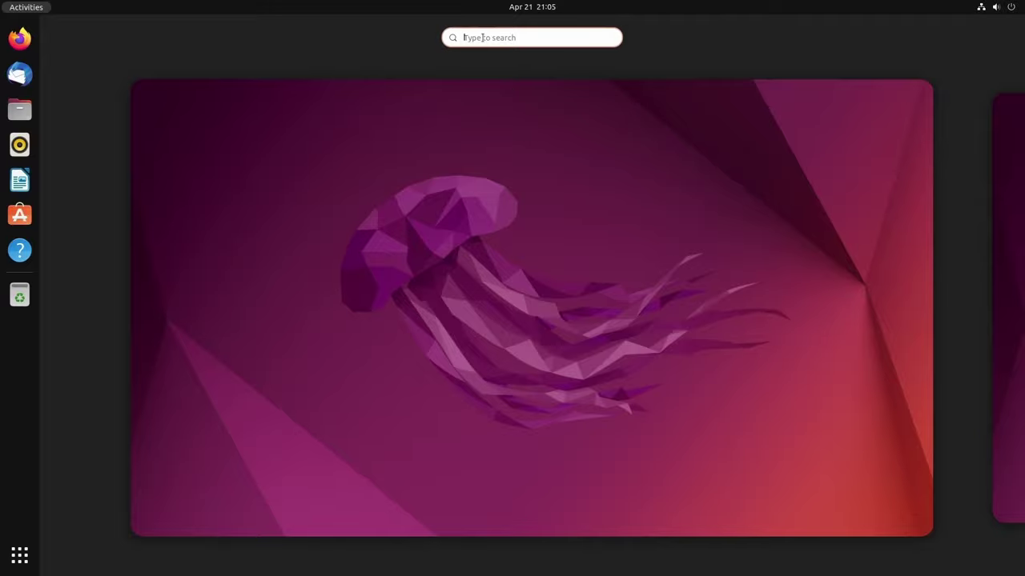
{"action": "left_click", "coordinate": [27, 10]}
{"action": "left_click", "coordinate": [542, 9]}
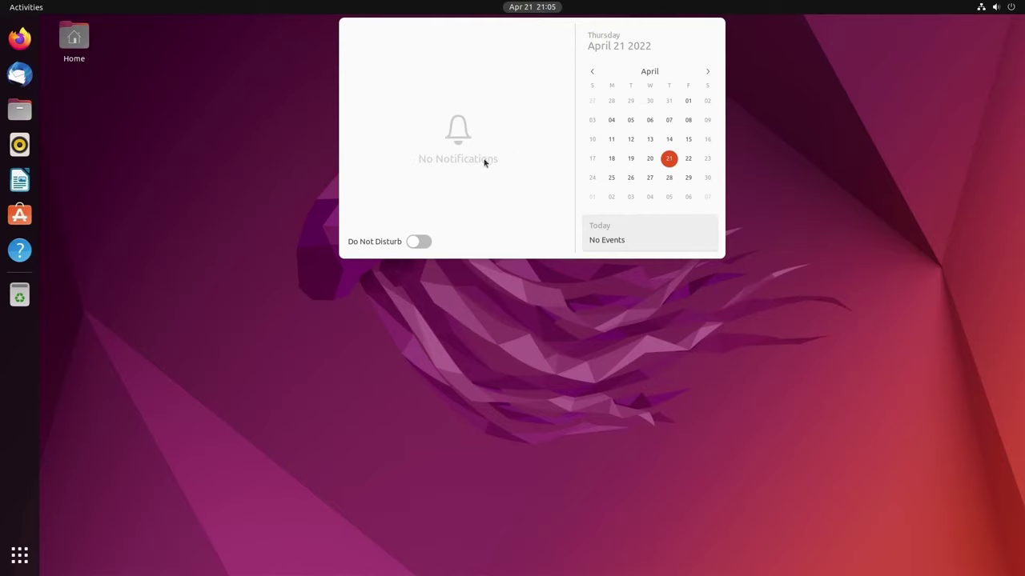
Inspect the system menu's Wired Connected, Balanced power mode and Power Off / Log Out options
{"action": "key", "text": "Escape"}
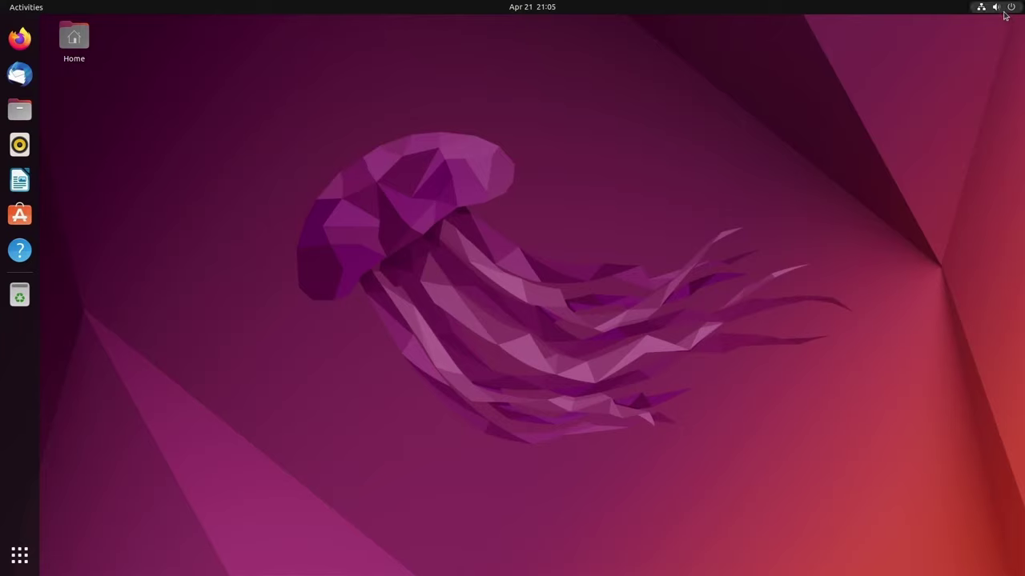
{"action": "left_click", "coordinate": [995, 10]}
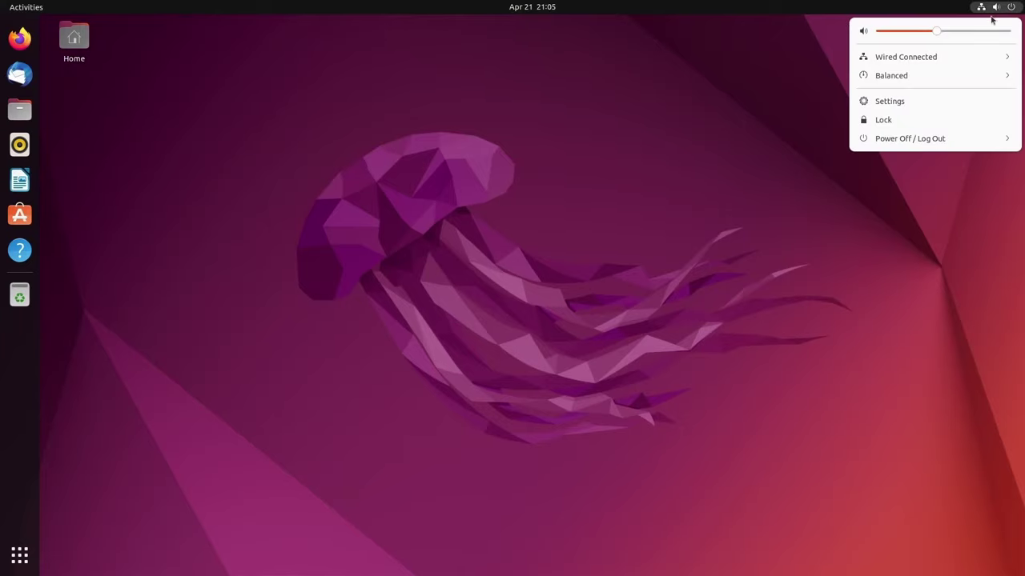
{"action": "left_click", "coordinate": [965, 58]}
{"action": "left_click", "coordinate": [928, 113]}
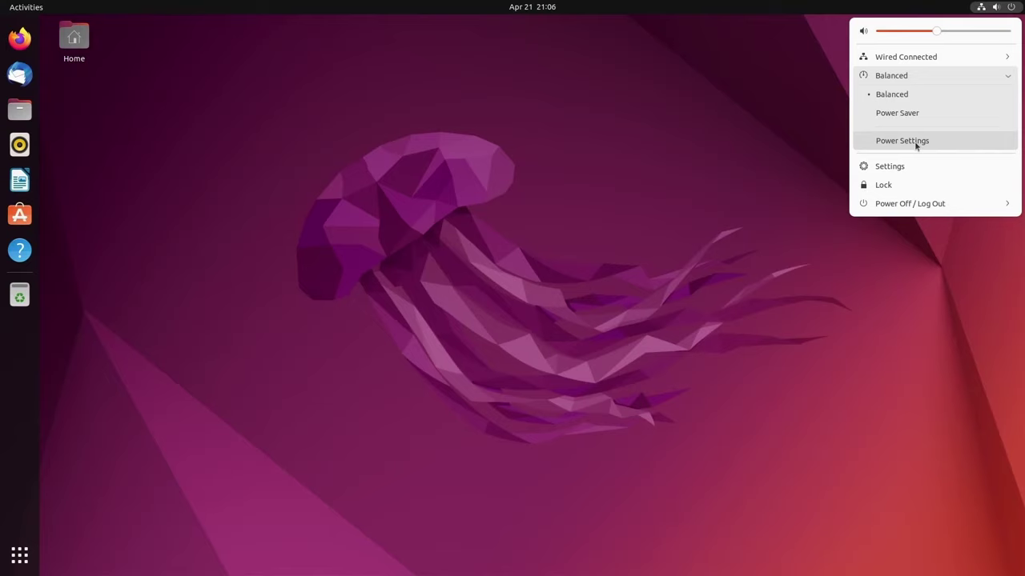
{"action": "left_click", "coordinate": [934, 77]}
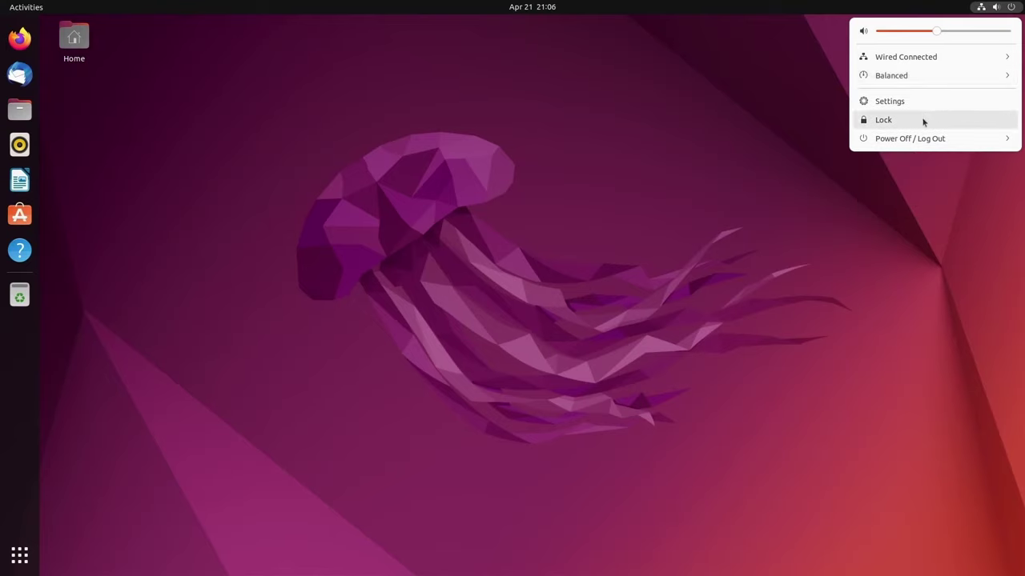
{"action": "left_click", "coordinate": [919, 139]}
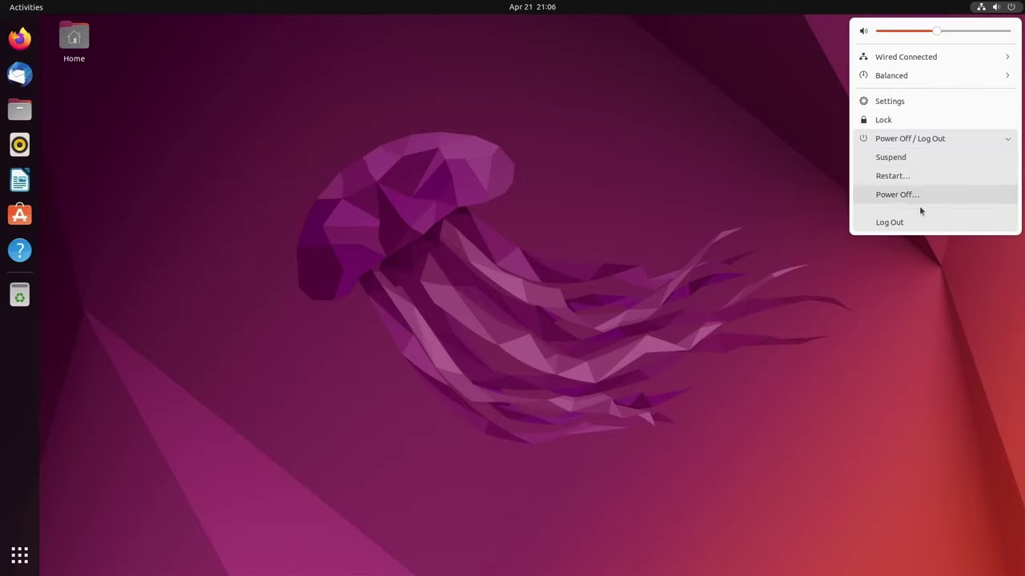
{"action": "left_click", "coordinate": [705, 223]}
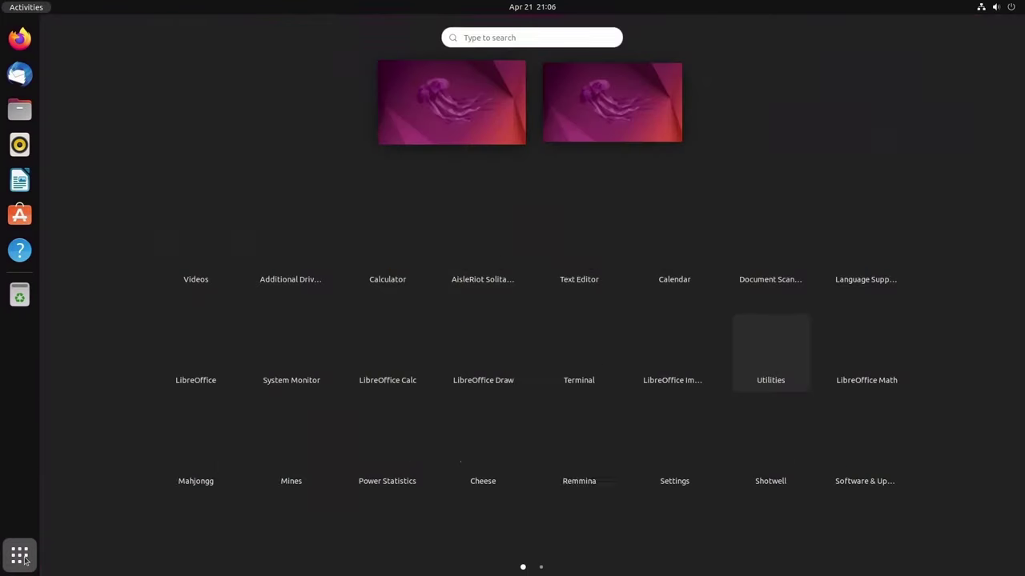
Scroll between both app grid pages, ending on the first page
{"action": "scroll", "coordinate": [361, 396], "scroll_direction": "down", "scroll_amount": 1}
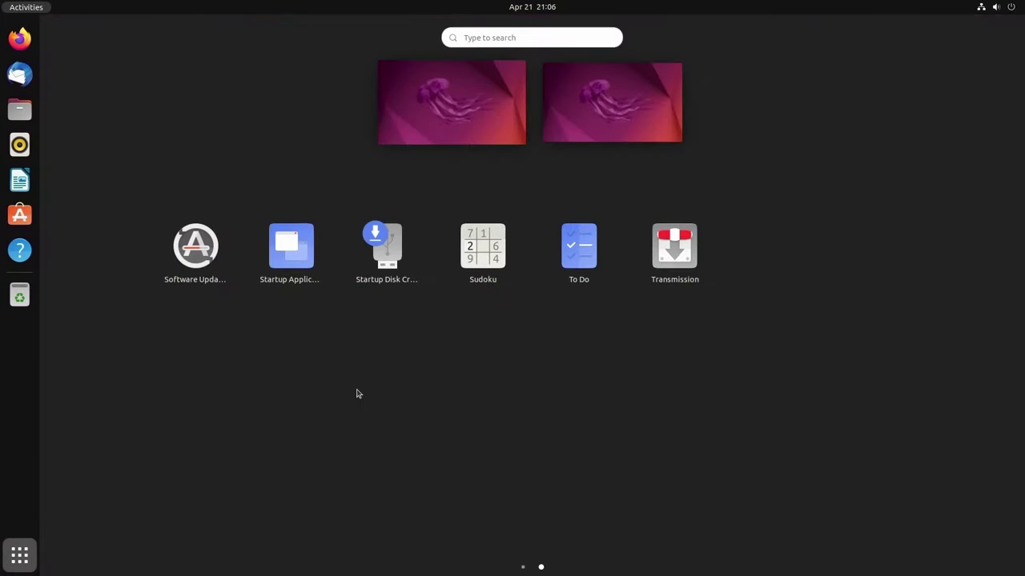
{"action": "scroll", "coordinate": [355, 392], "scroll_direction": "up", "scroll_amount": 1}
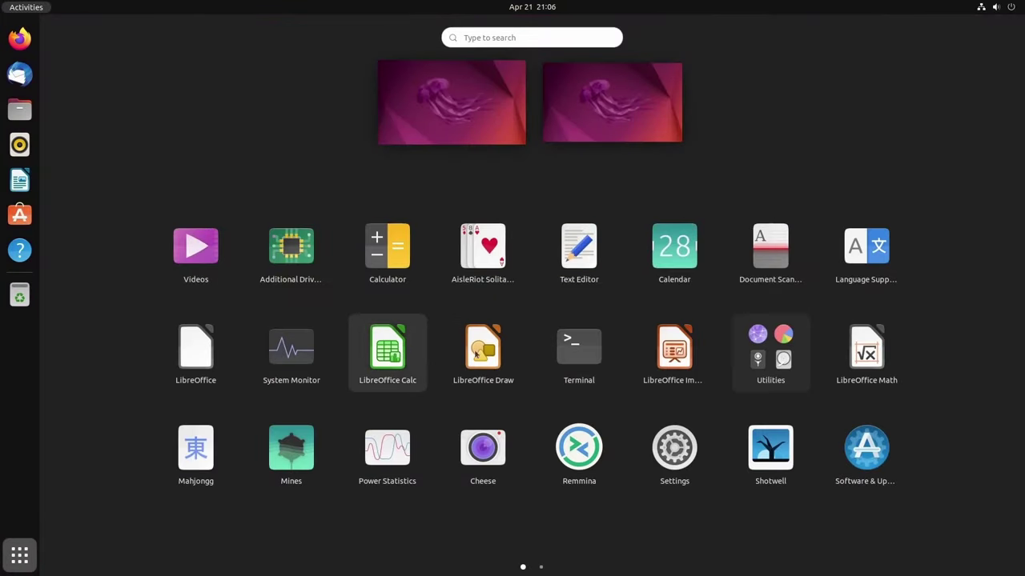
{"action": "scroll", "coordinate": [472, 309], "scroll_direction": "down", "scroll_amount": 1}
{"action": "scroll", "coordinate": [339, 313], "scroll_direction": "up", "scroll_amount": 1}
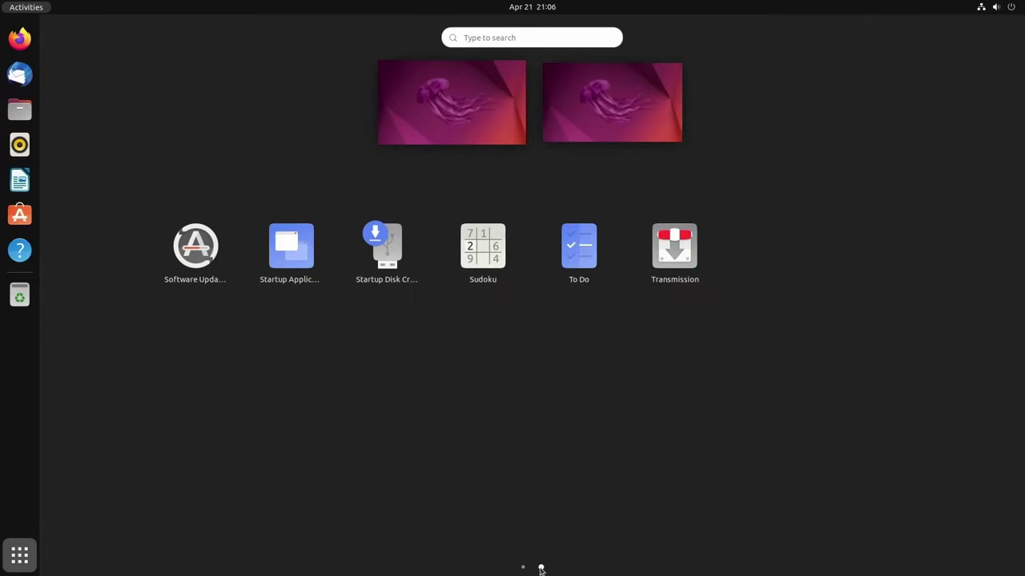
{"action": "left_click", "coordinate": [523, 567]}
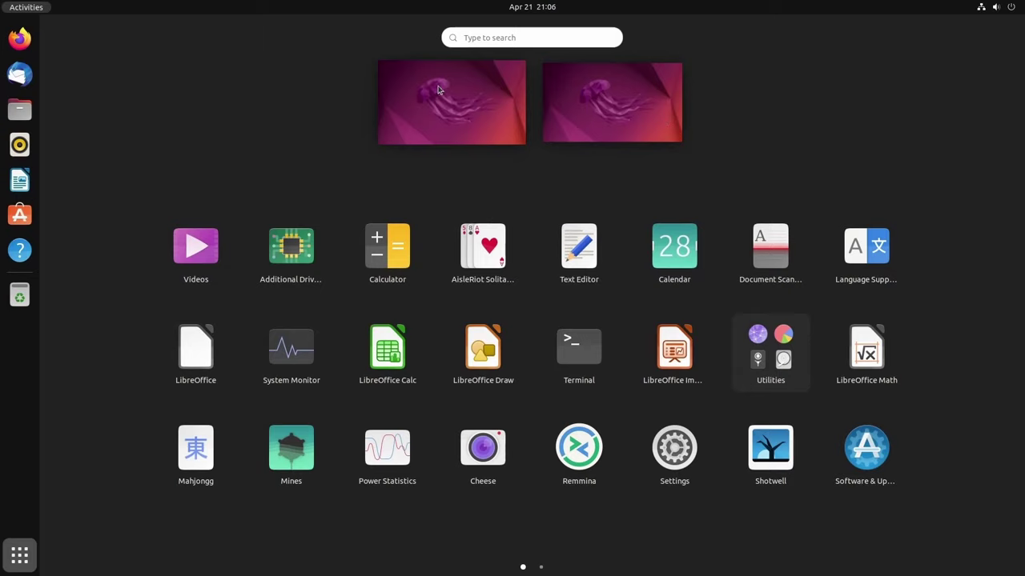
Visit the second workspace and back to the first, then close the app grid
{"action": "left_click", "coordinate": [593, 117]}
{"action": "key", "text": "super+a"}
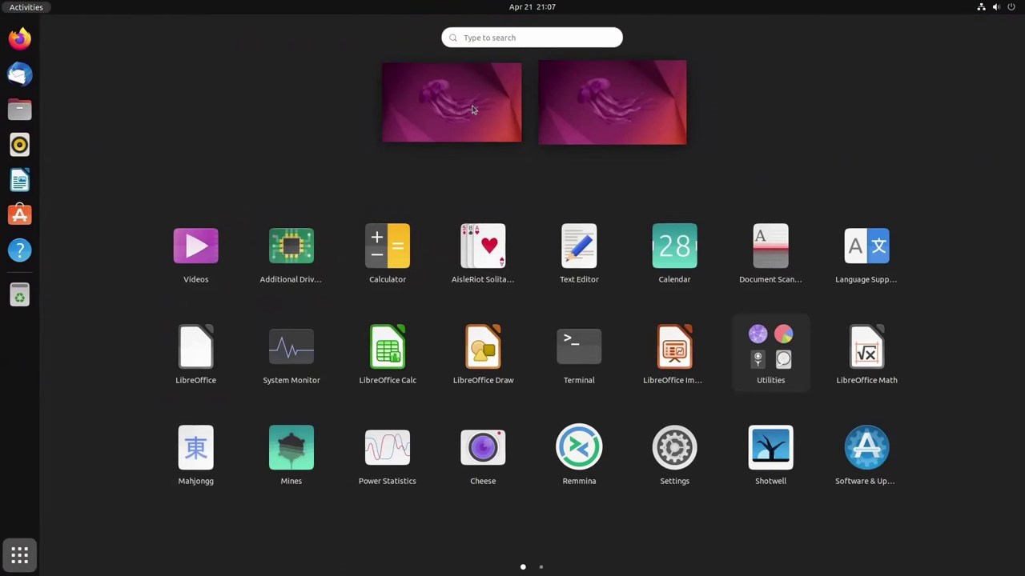
{"action": "left_click", "coordinate": [459, 127]}
{"action": "left_click", "coordinate": [34, 561]}
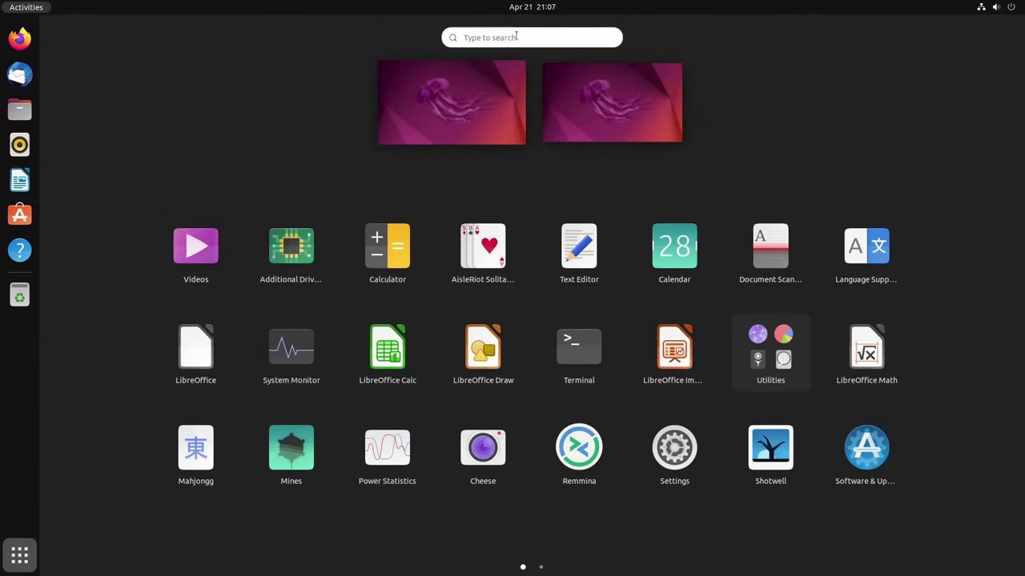
{"action": "left_click", "coordinate": [391, 210]}
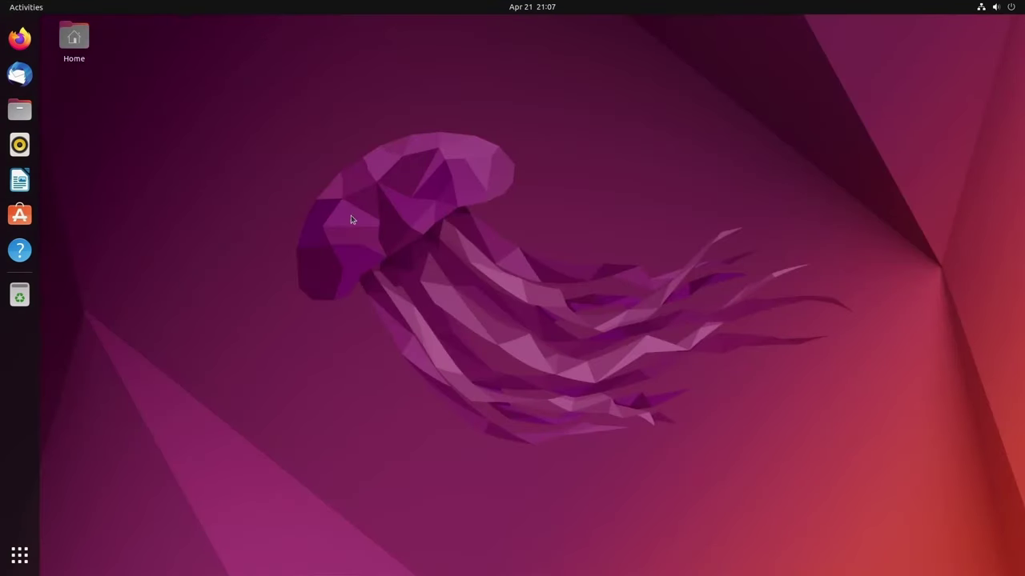
{"action": "left_click", "coordinate": [20, 215]}
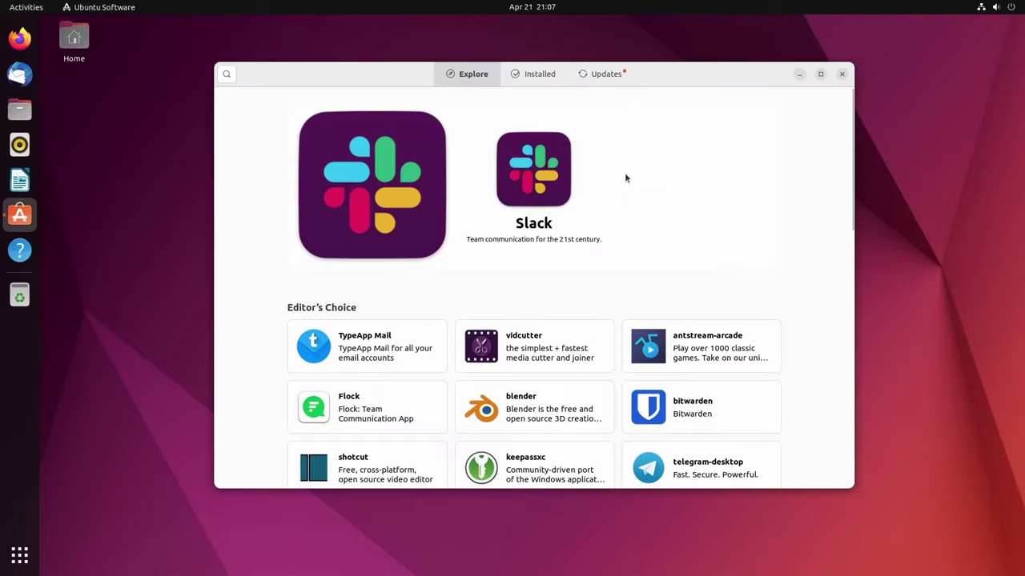
{"action": "scroll", "coordinate": [704, 214], "scroll_direction": "down", "scroll_amount": 1}
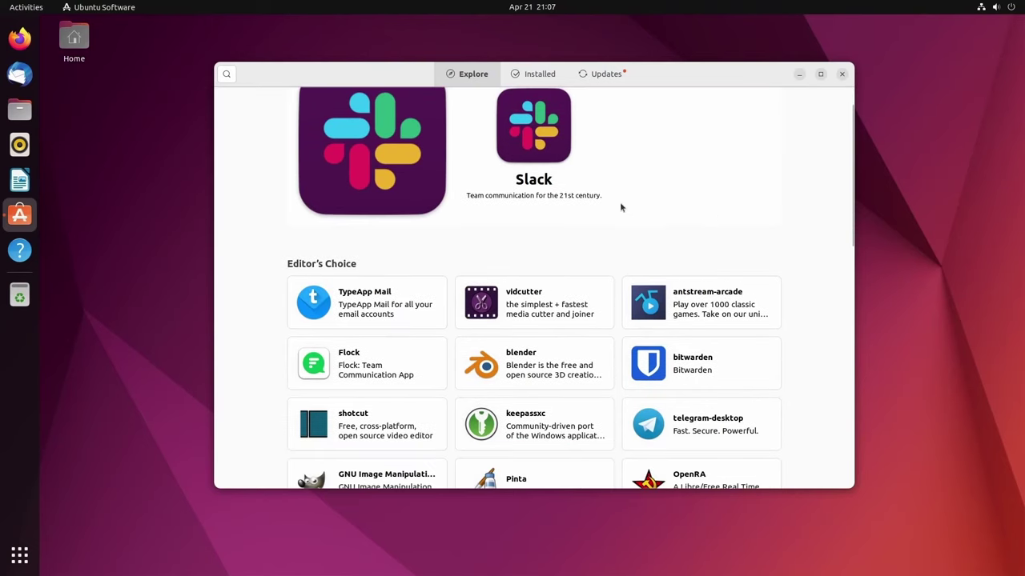
{"action": "scroll", "coordinate": [716, 208], "scroll_direction": "down", "scroll_amount": 5}
{"action": "scroll", "coordinate": [725, 213], "scroll_direction": "up", "scroll_amount": 3}
{"action": "scroll", "coordinate": [745, 200], "scroll_direction": "up", "scroll_amount": 4}
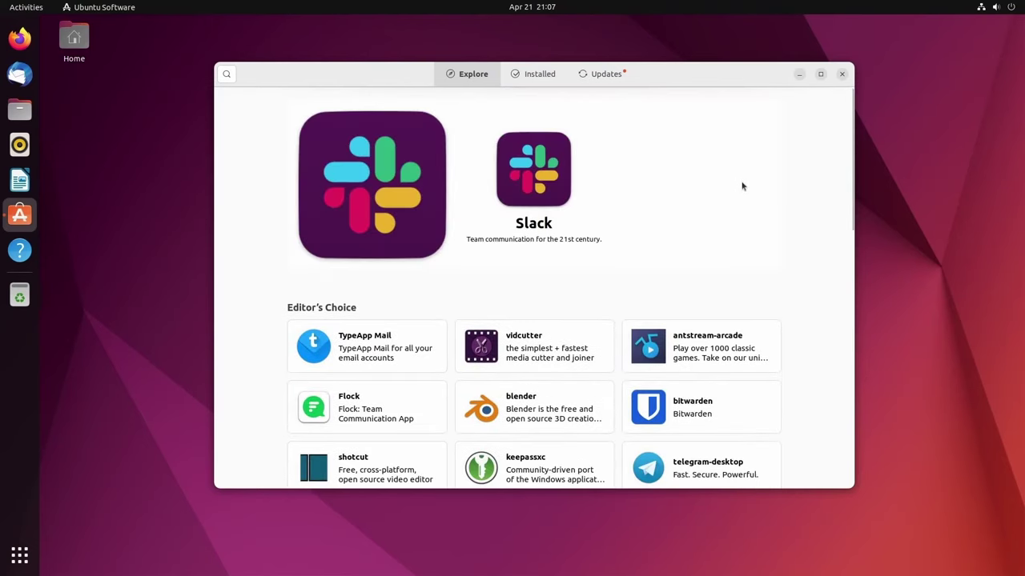
{"action": "left_click", "coordinate": [841, 74]}
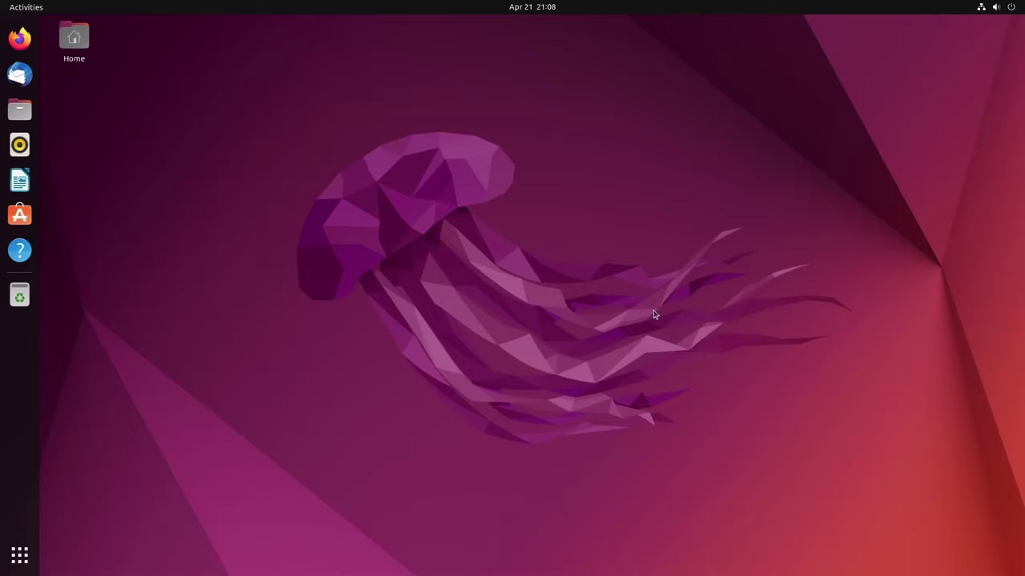
{"action": "key", "text": "super+a"}
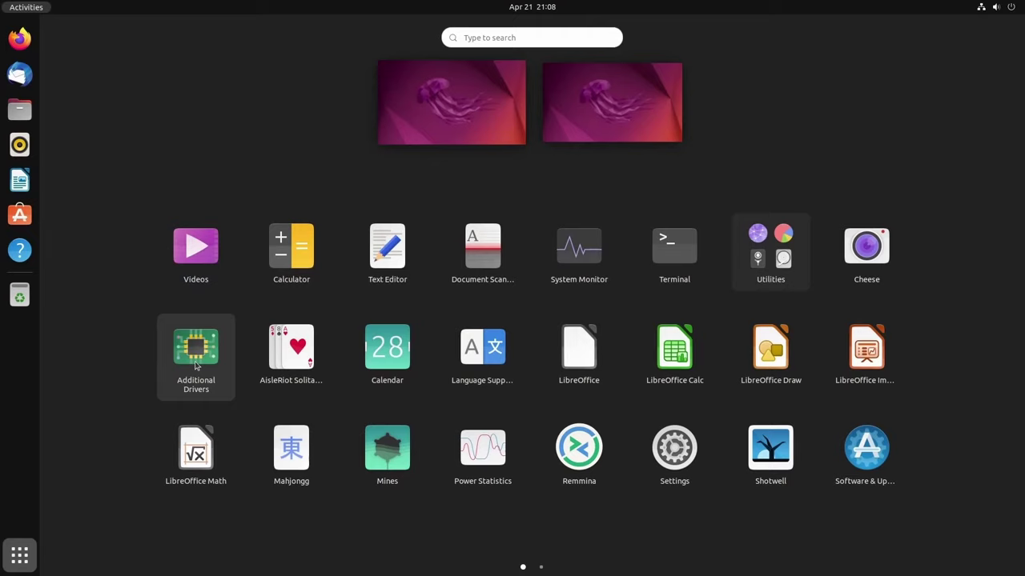
{"action": "left_click", "coordinate": [272, 195]}
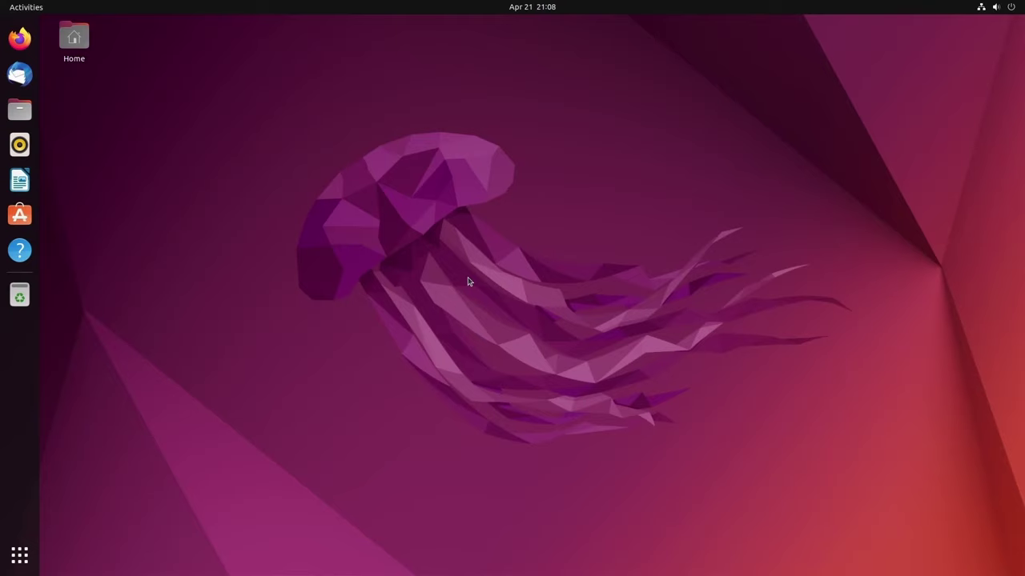